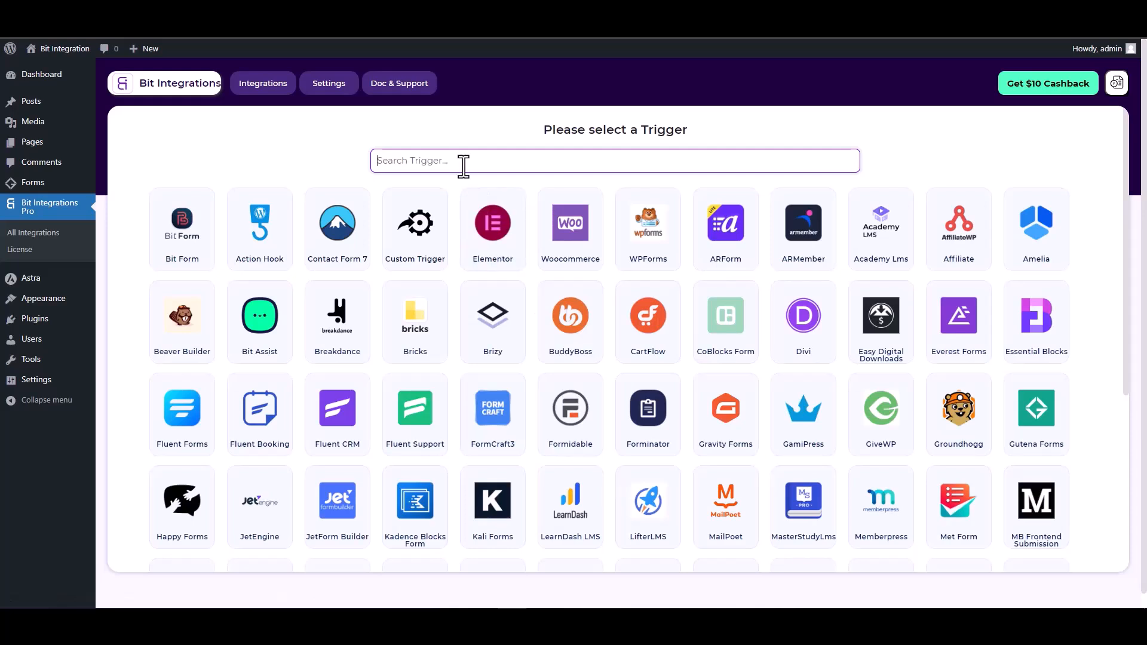
Step: Pick Gutena Forms as the trigger via the 'gun' search and start fetching its submissions
text(gun)
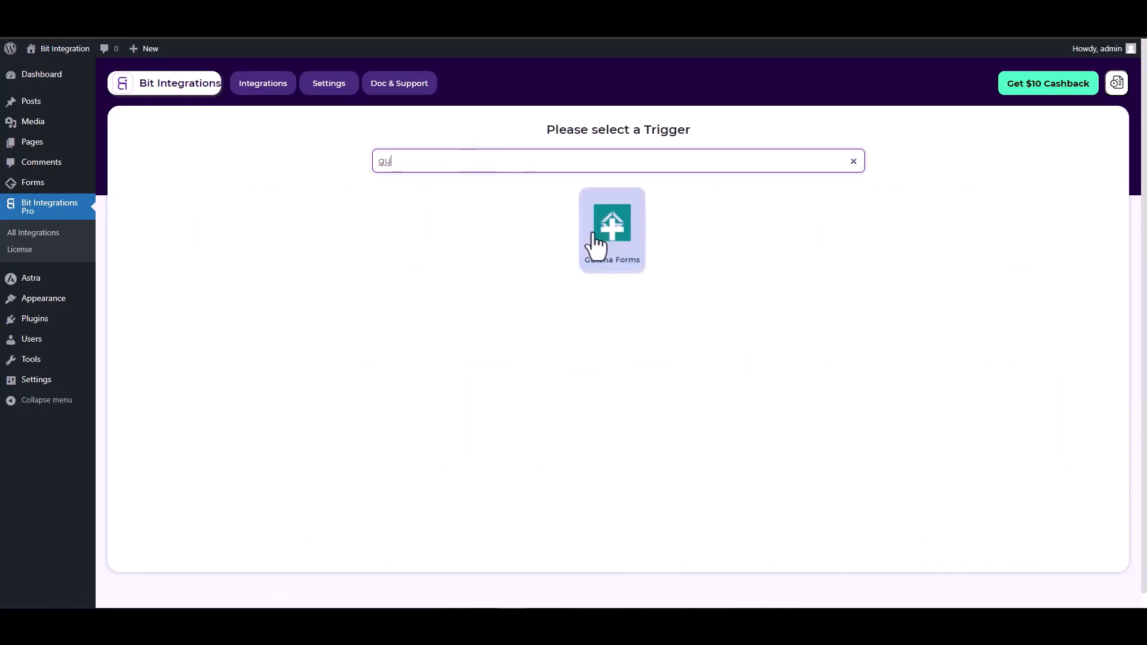
click(600, 238)
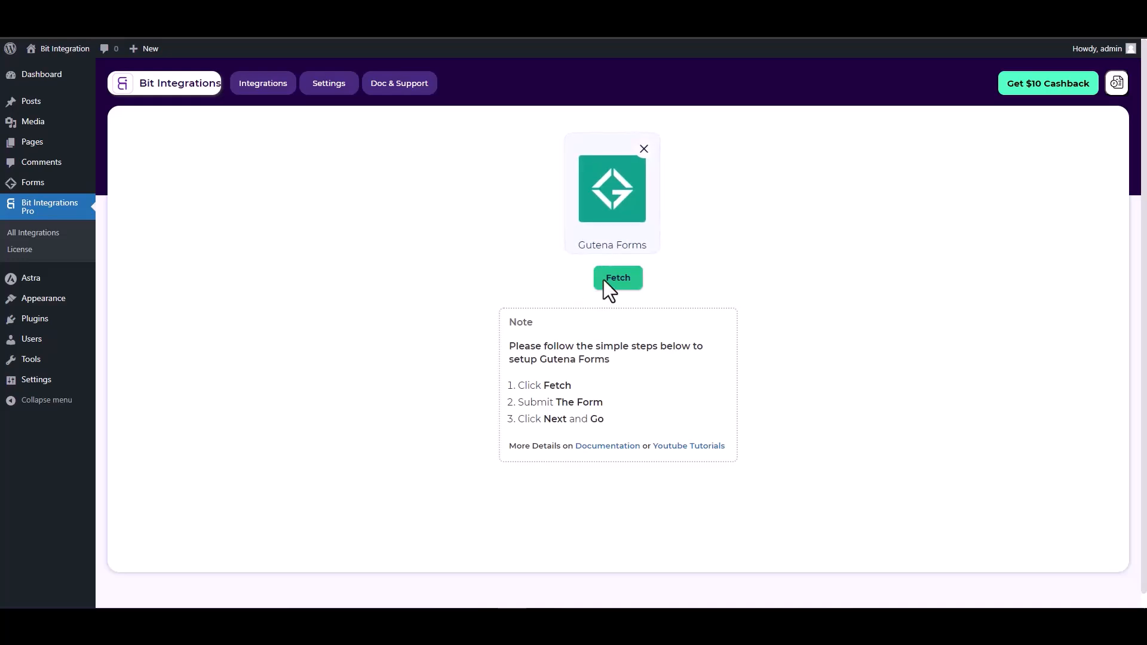
click(622, 286)
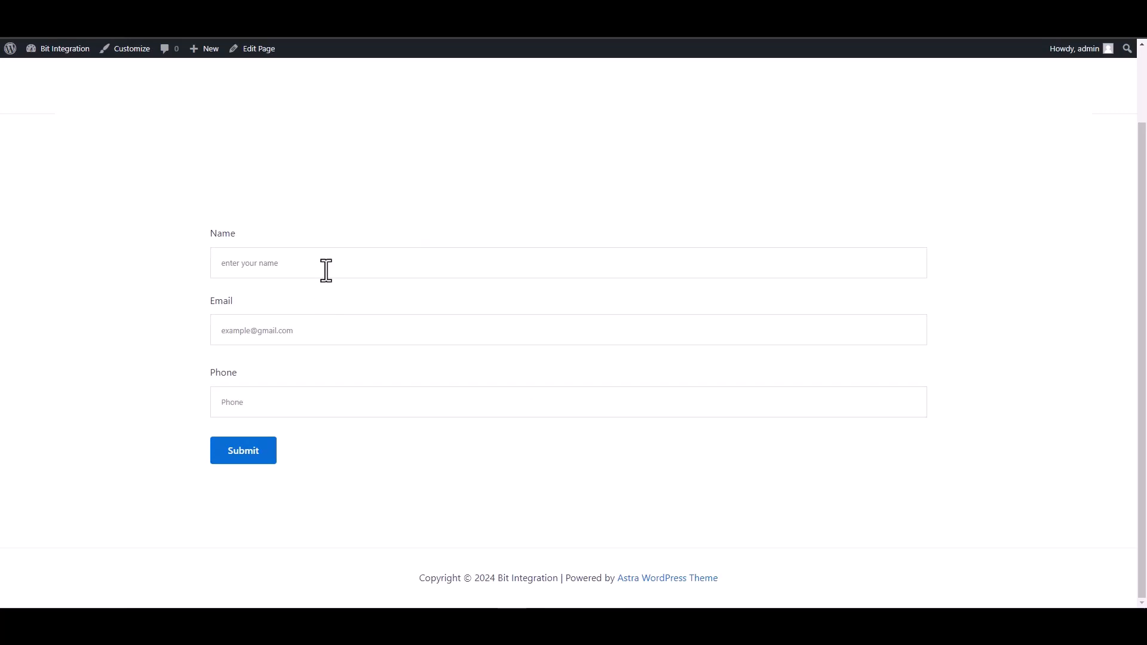
Step: Submit the contact form with name 'te', a test e-mail and a corrected test phone number
click(325, 269)
text(test)
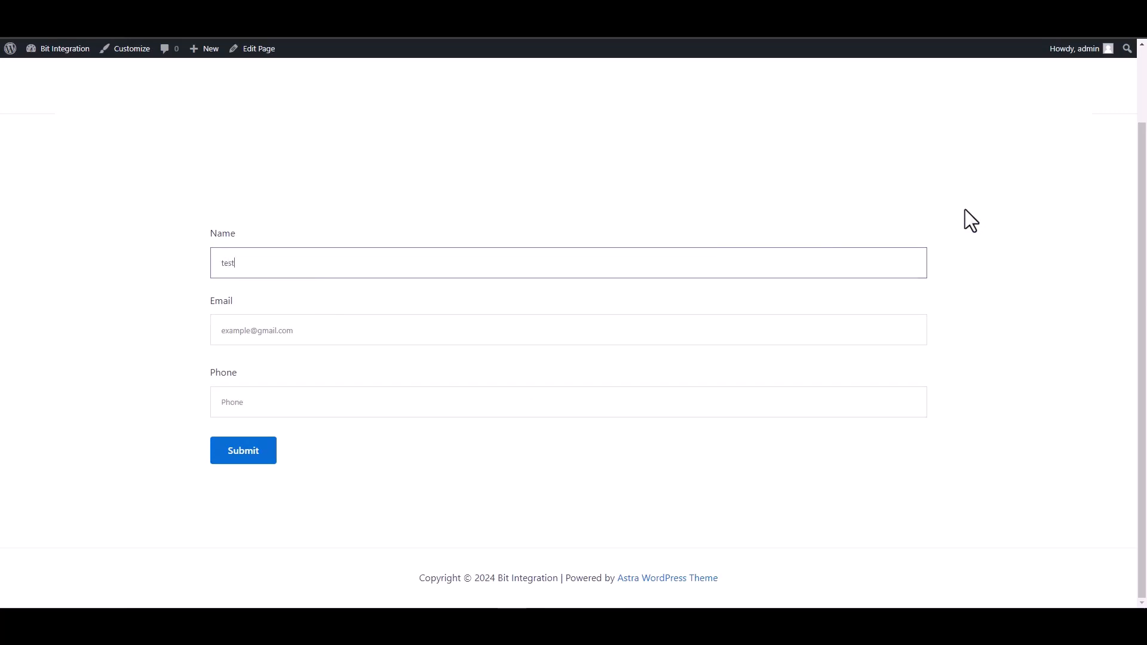
click(908, 333)
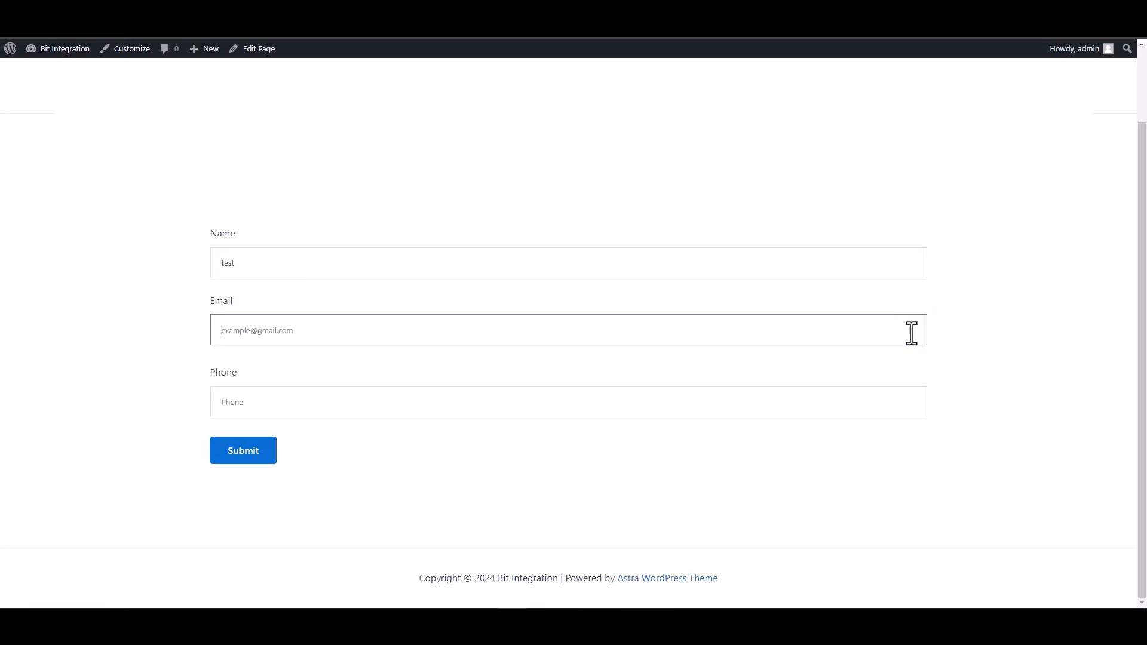
text(test)
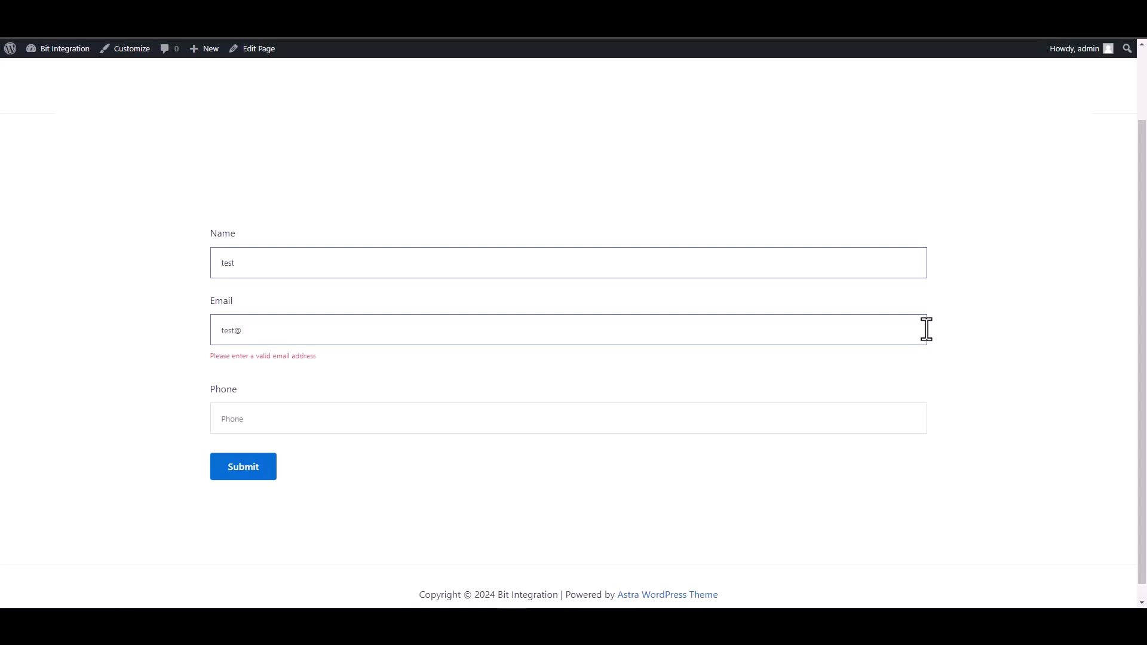
text(@test.com)
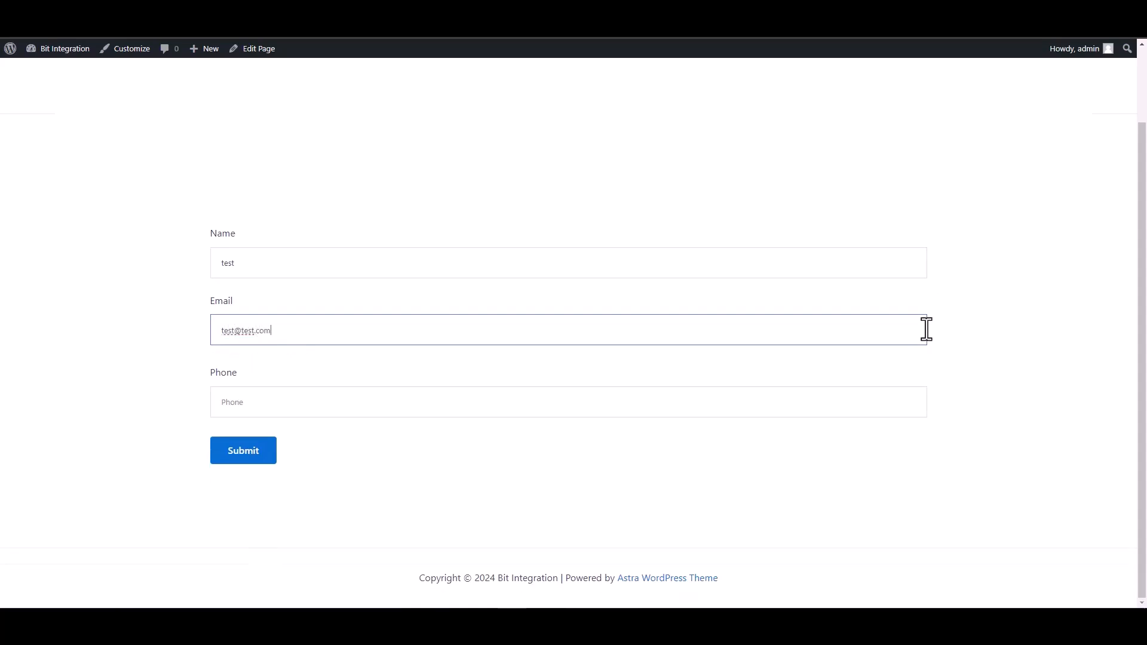
click(871, 404)
text(1234567)
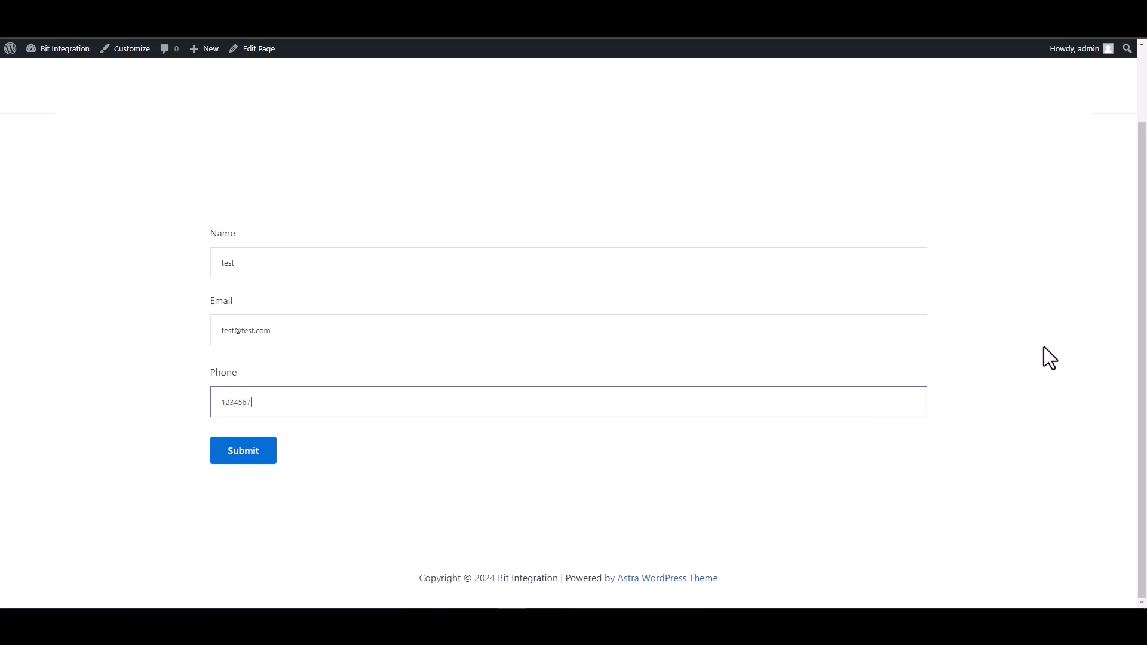
click(234, 454)
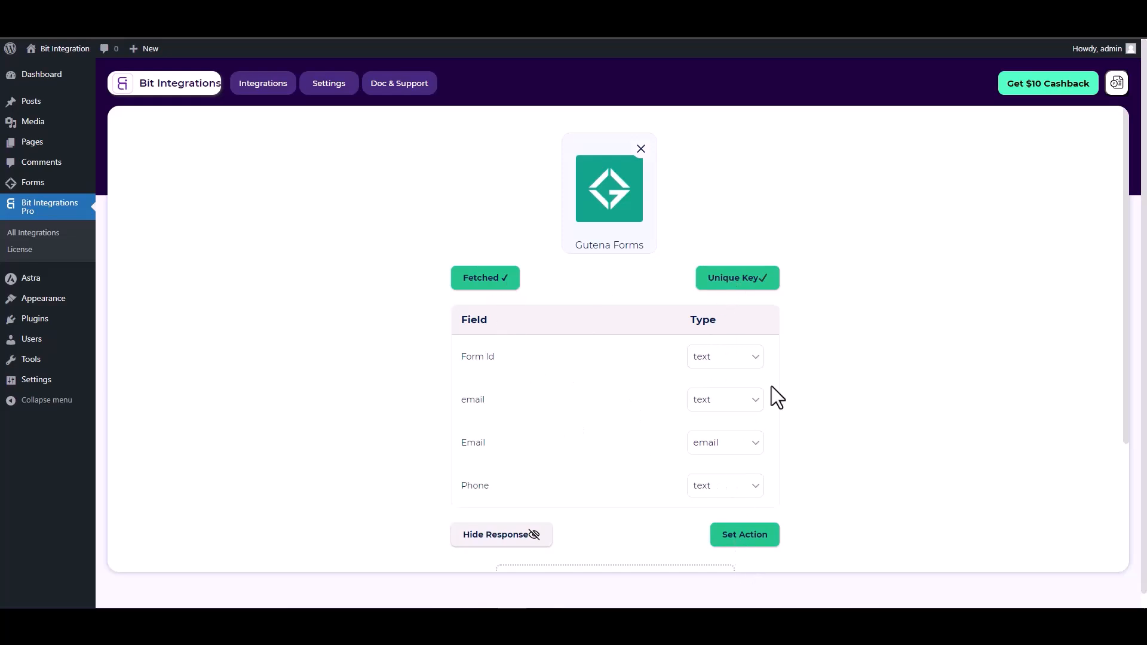
Step: Set Zoho CRM as the action, found via 'zoho cr', with data center zoho.com
scroll(772, 385, down, 1)
click(750, 477)
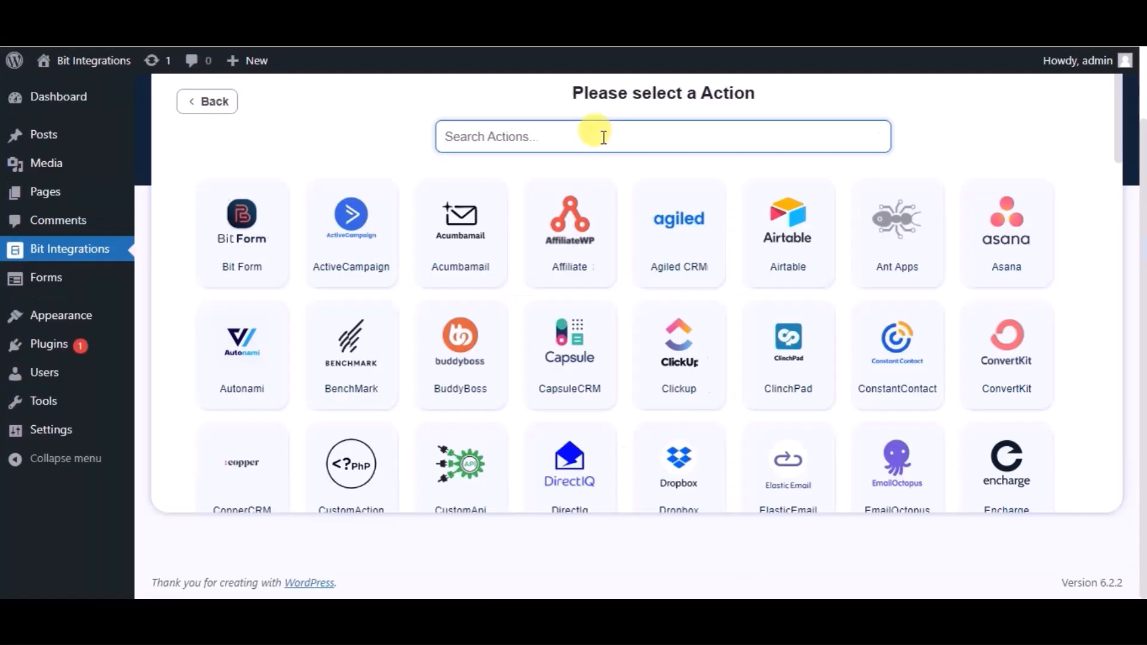
text(zoho cr)
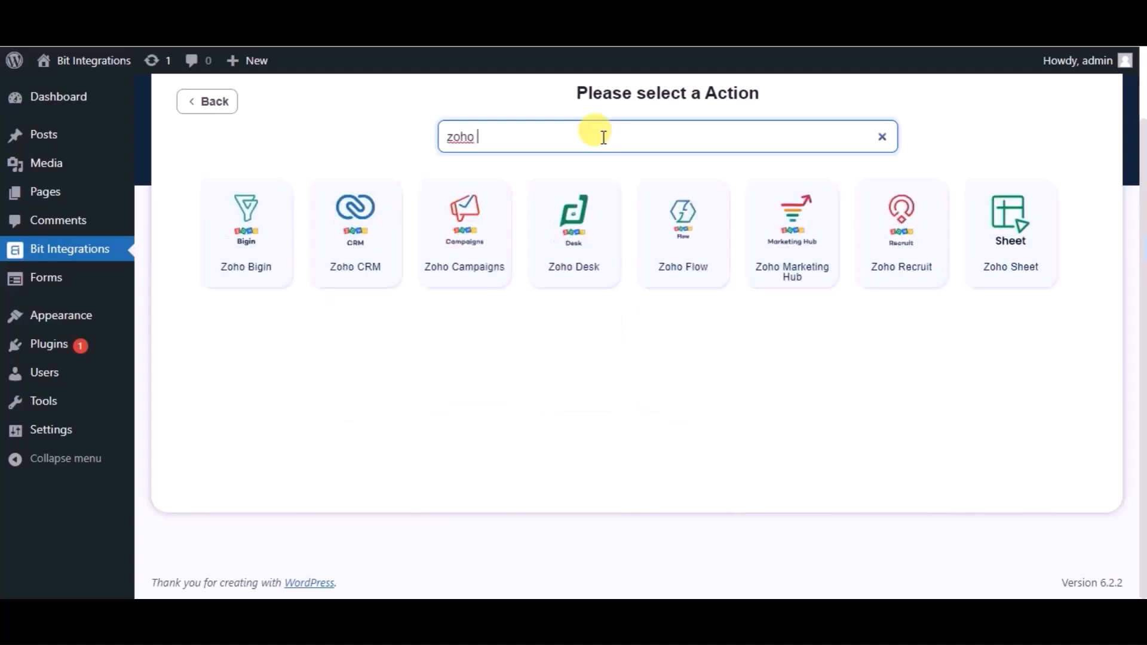
click(621, 226)
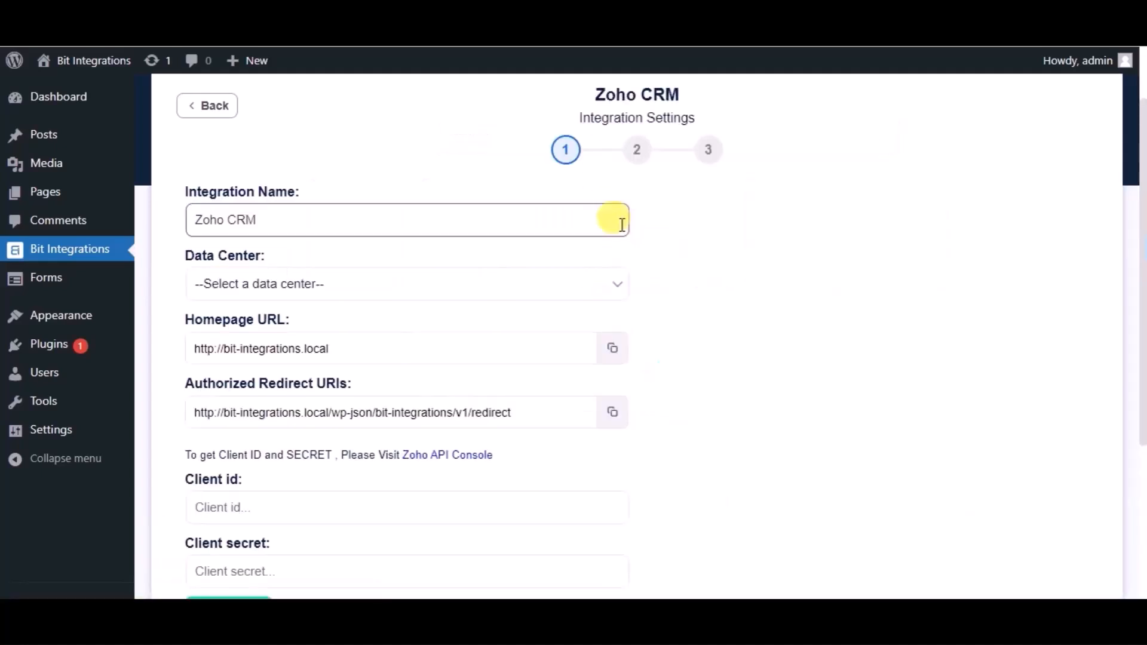
click(363, 289)
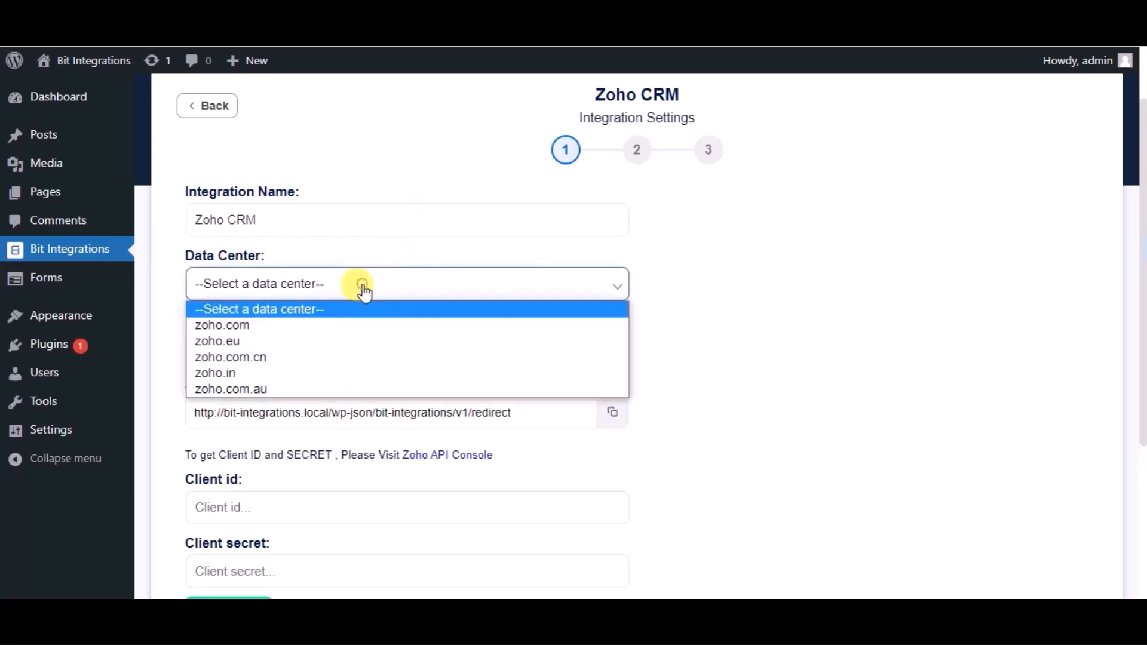
click(263, 325)
scroll(299, 329, down, 2)
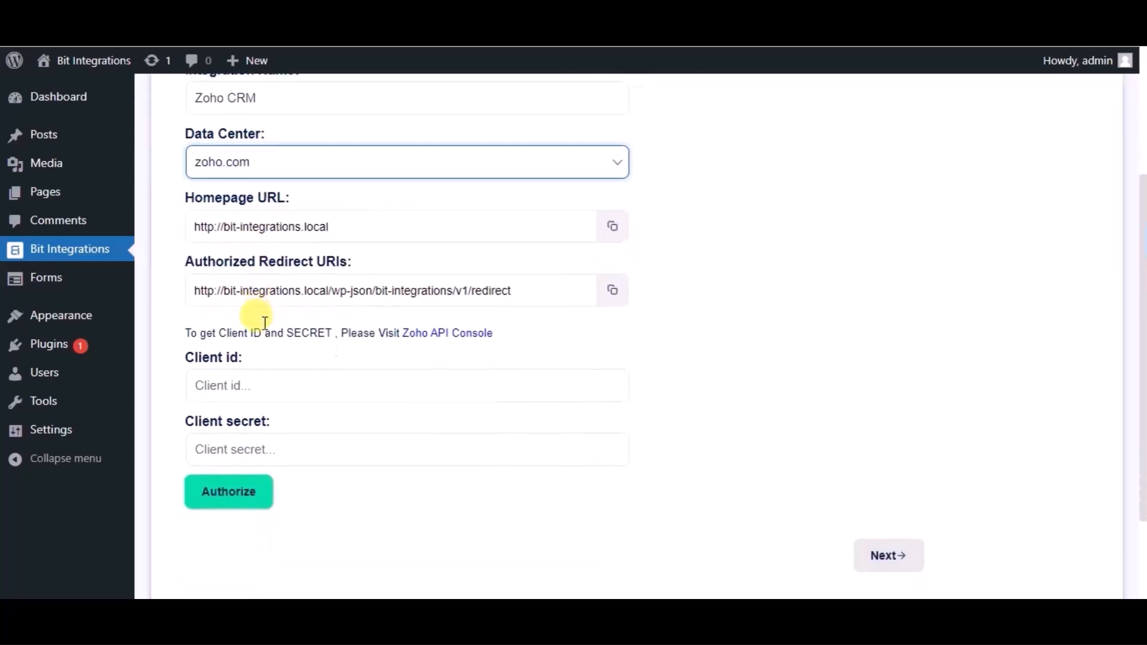
Step: Start a Server-based Applications client in Zoho API Console named 'Bit Integrations'
click(438, 335)
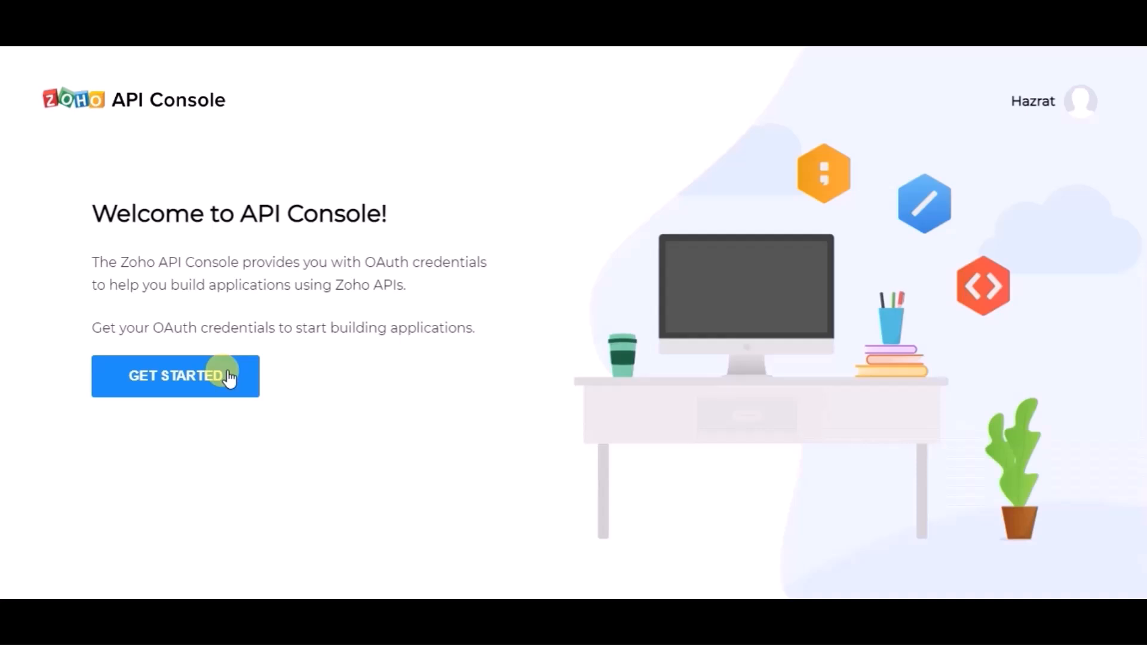
click(229, 376)
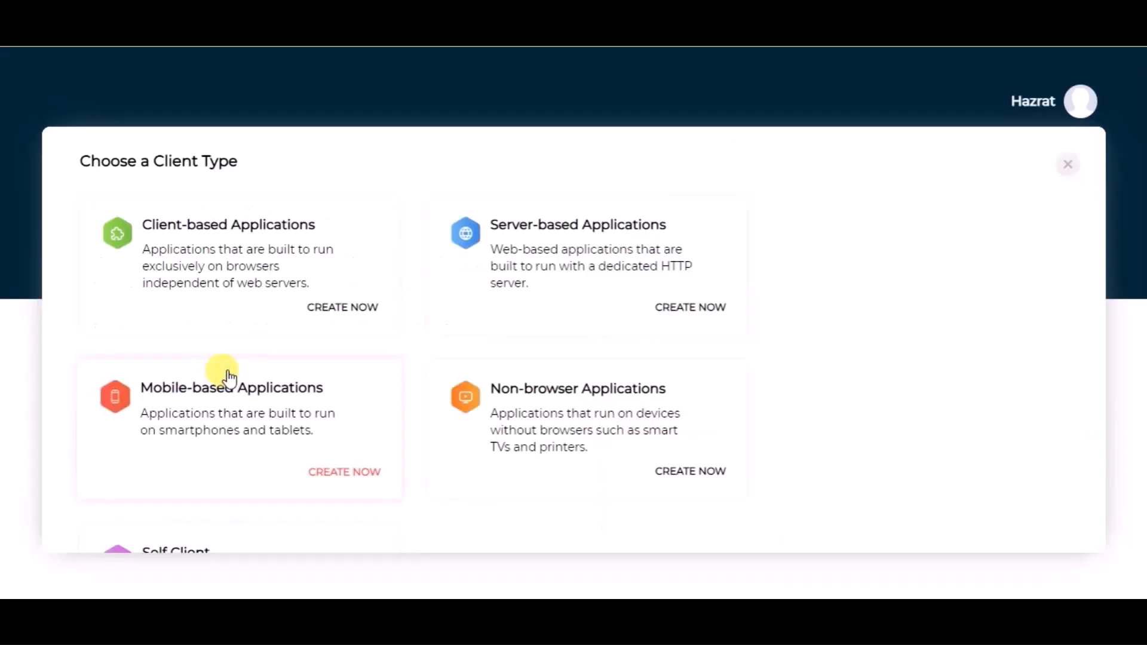
click(529, 258)
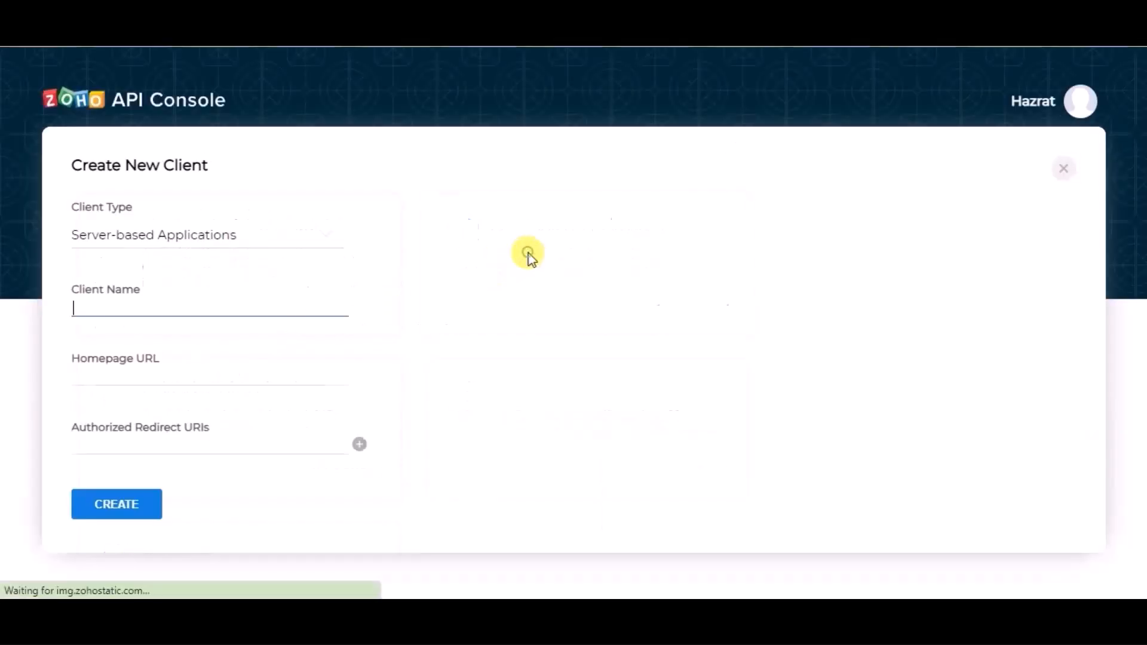
click(166, 308)
text(Bit Inte)
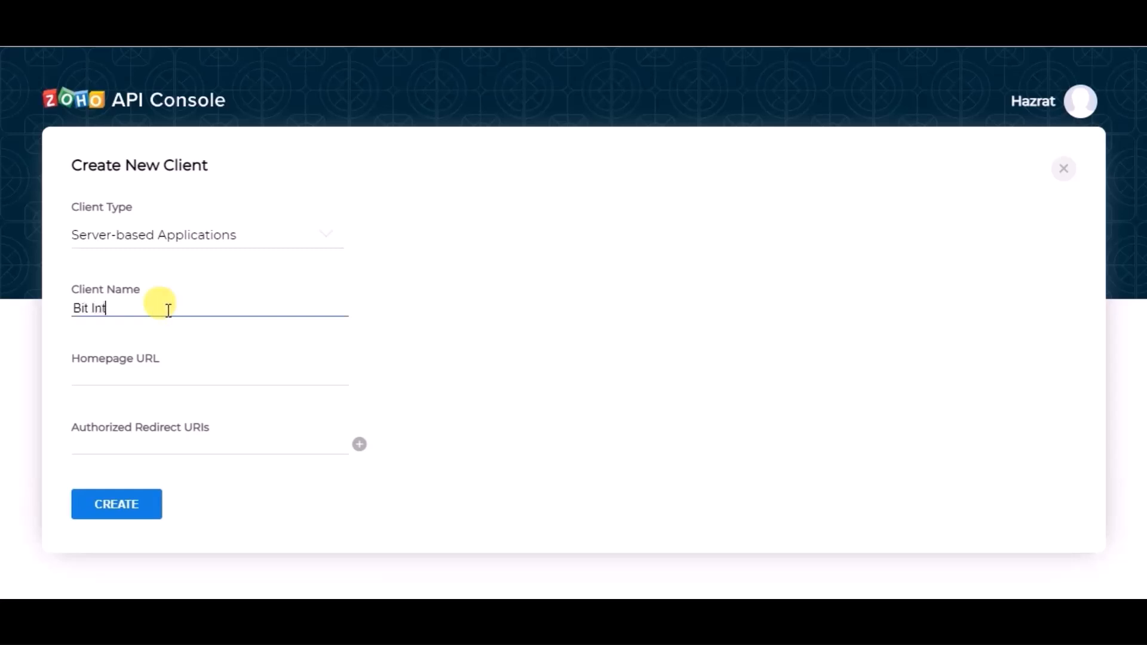
text(grations)
Step: Fill the Zoho client's Homepage URL with the site URL copied from Bit Integrations
click(150, 370)
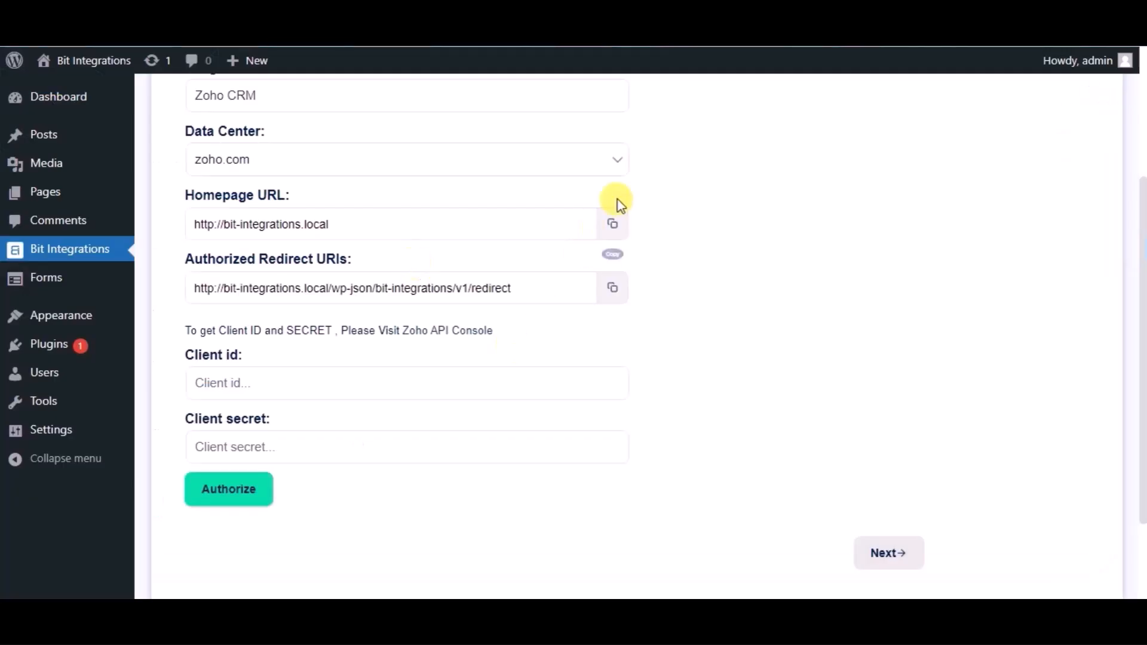
click(615, 225)
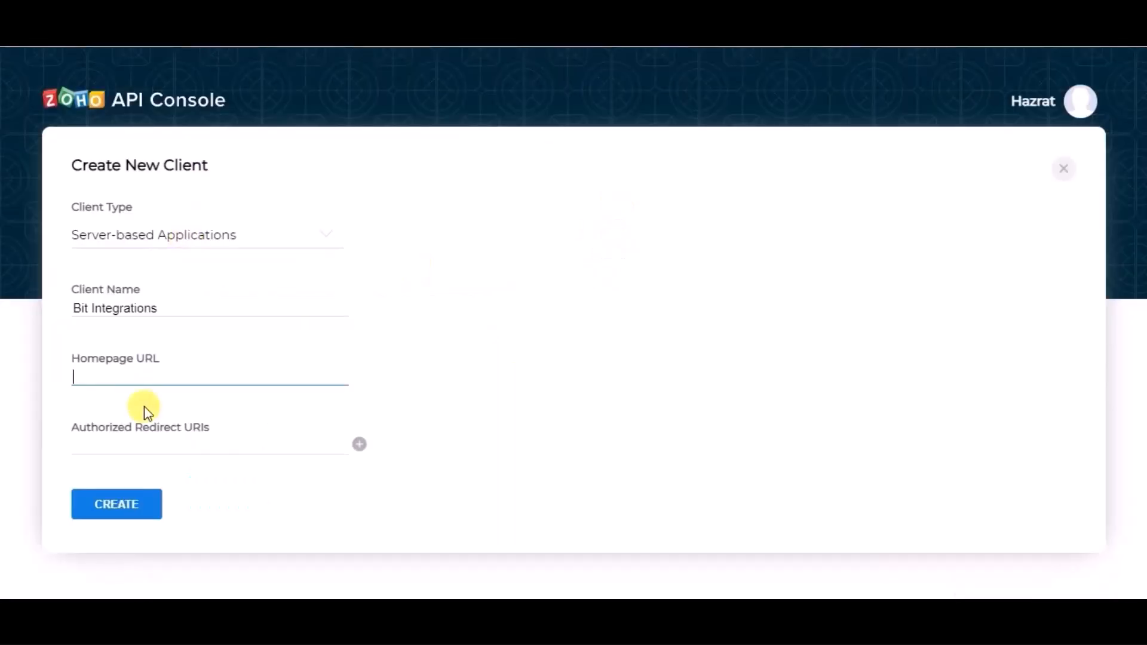
key(ctrl+v)
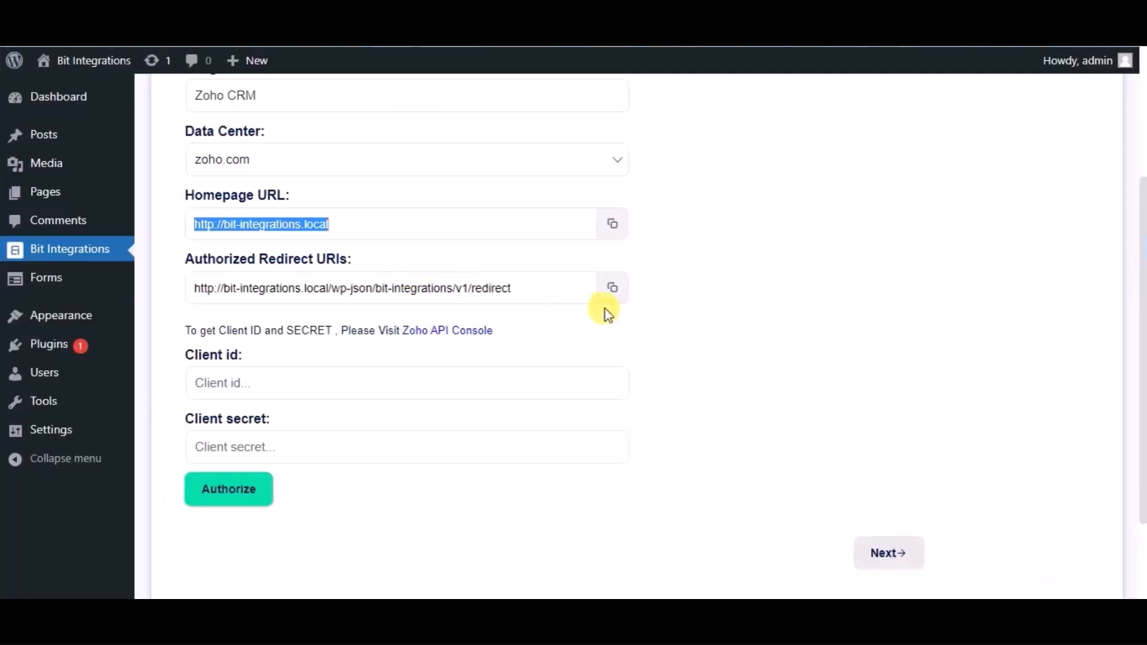
Step: Enter the copied authorized redirect URI in the Zoho client form and create the client
click(610, 289)
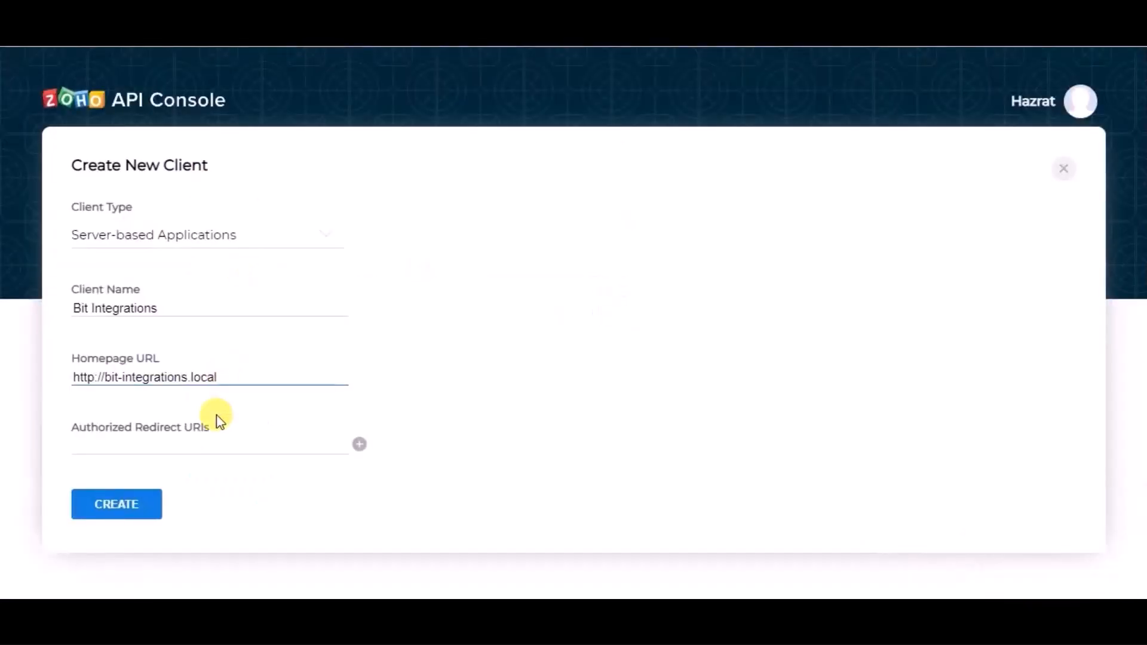
click(207, 441)
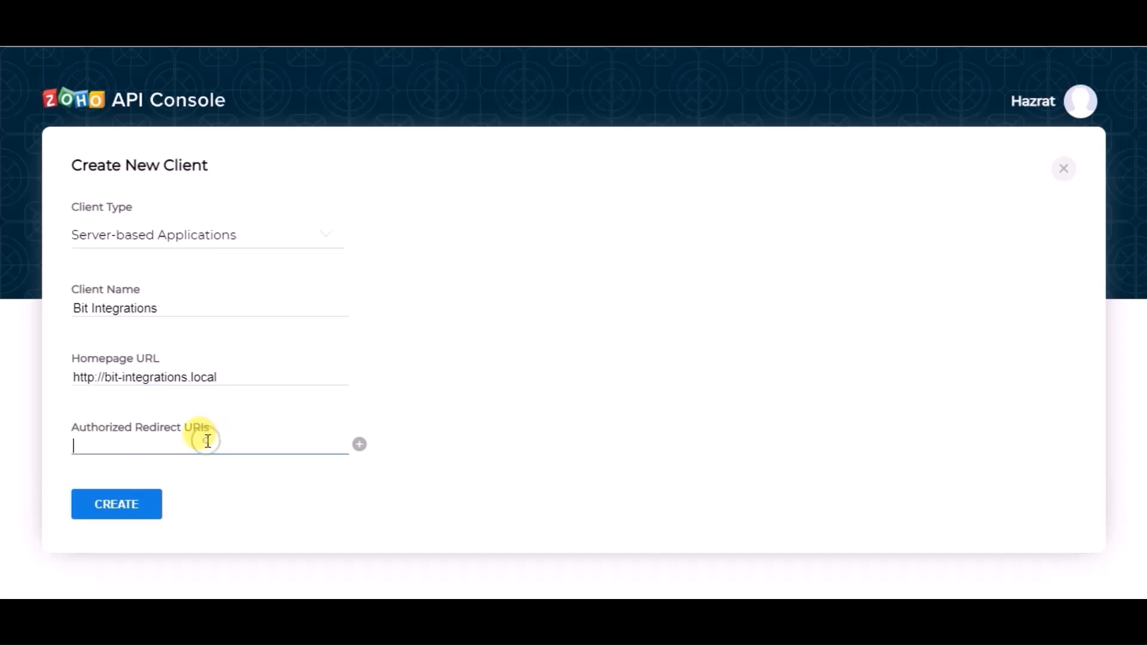
key(ctrl+v)
click(152, 508)
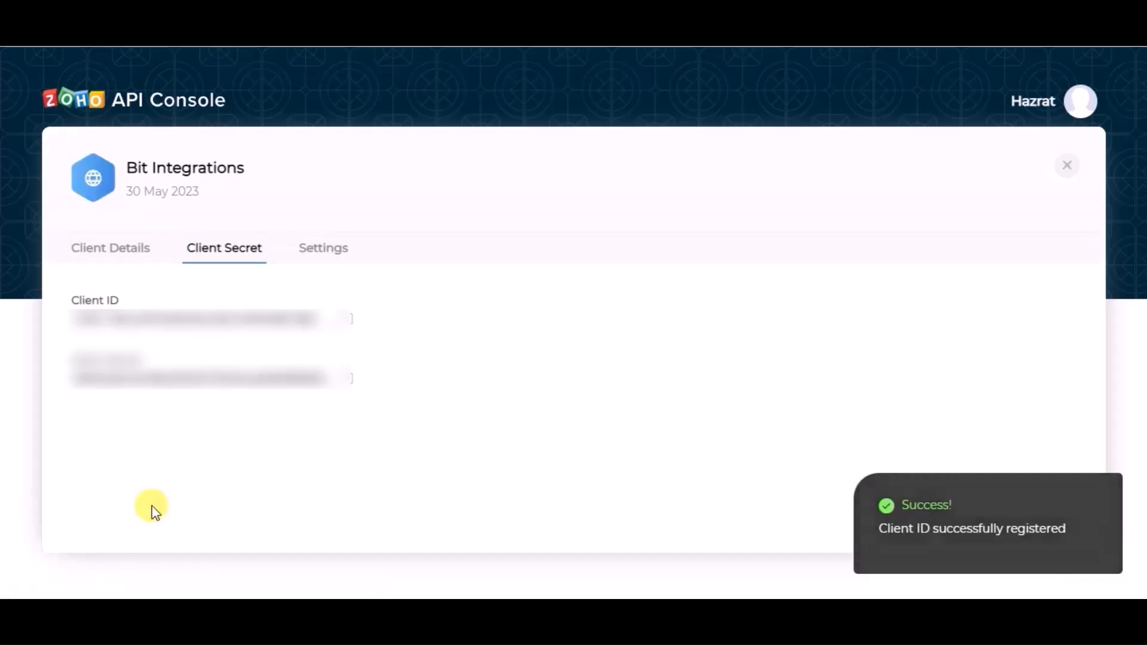
Step: Transfer the generated Client ID into Bit Integrations' Client id field and copy the client secret
click(351, 330)
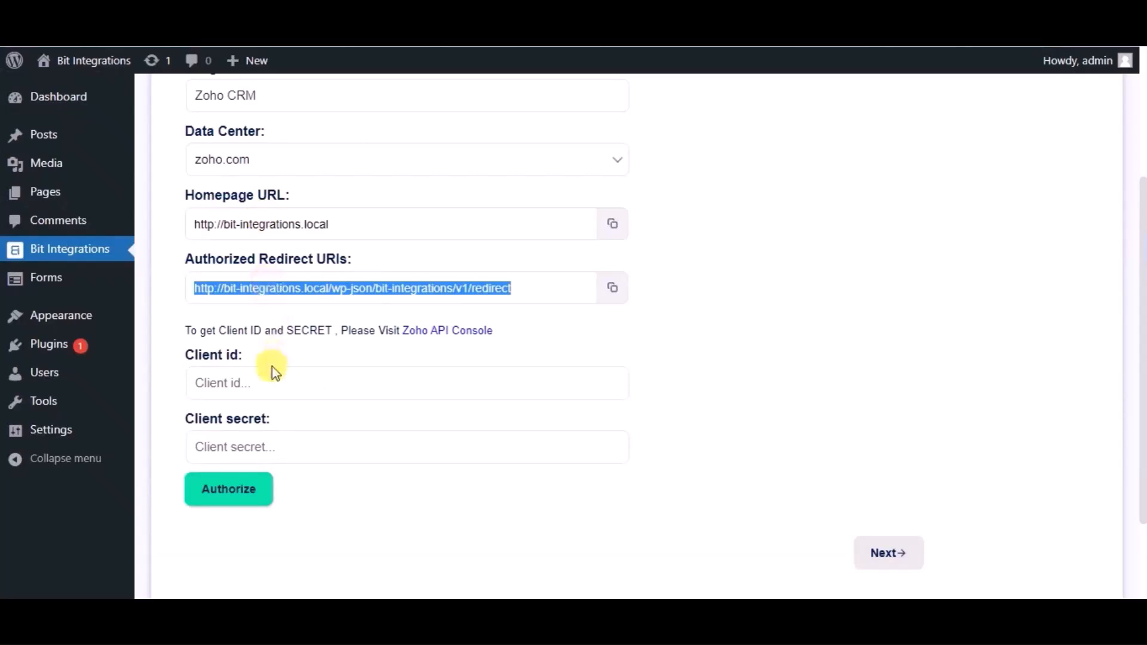
click(272, 376)
key(ctrl+v)
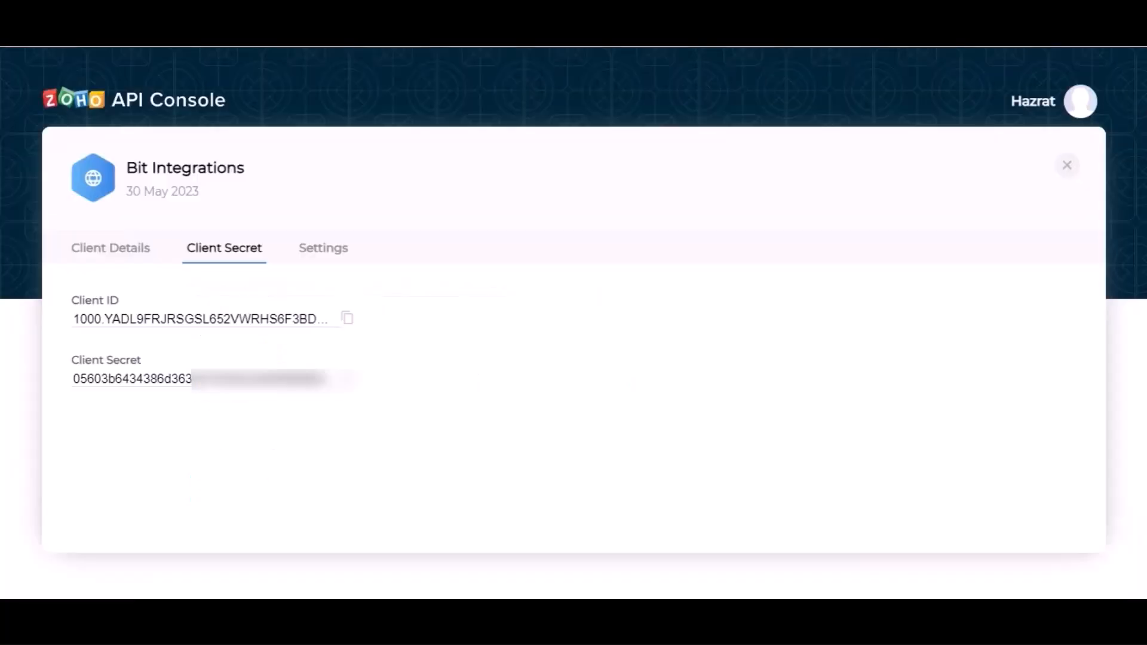
click(345, 378)
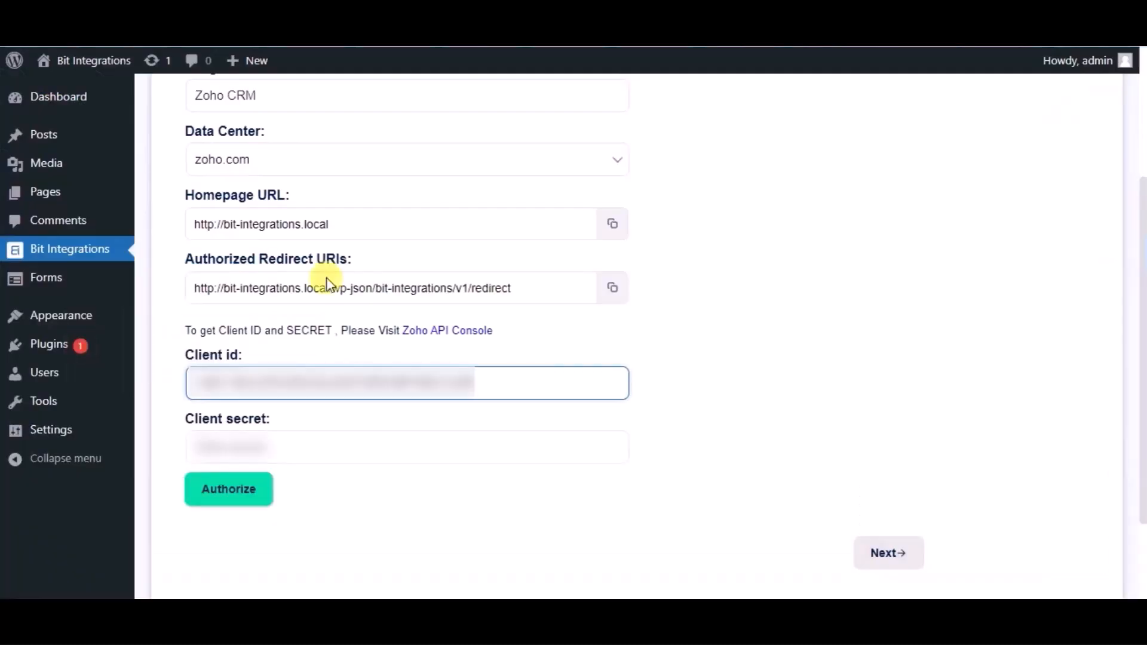
Step: Paste the client secret into Bit Integrations and authorize, accepting Zoho's consent prompt
click(332, 445)
key(ctrl+v)
click(242, 501)
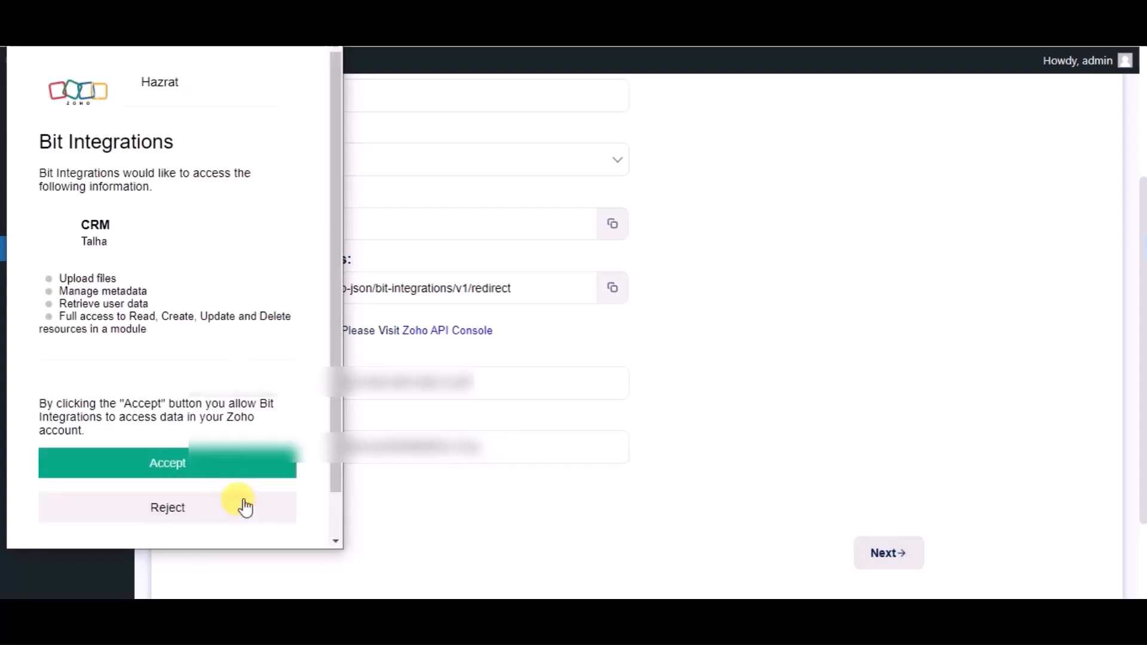
click(205, 476)
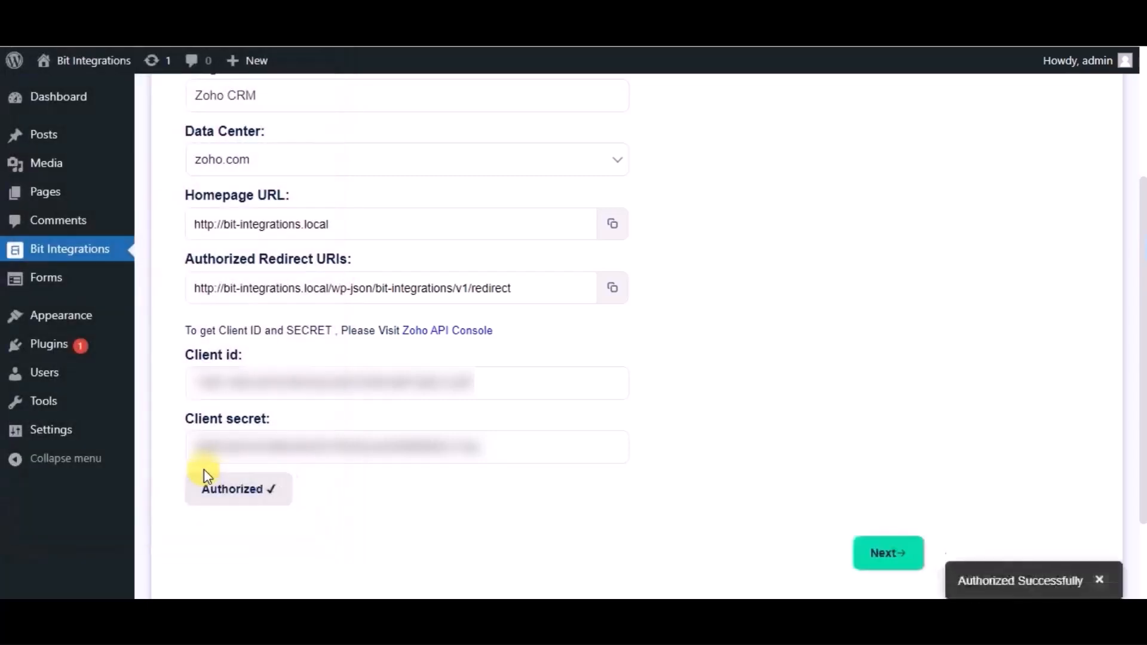
scroll(643, 449, down, 2)
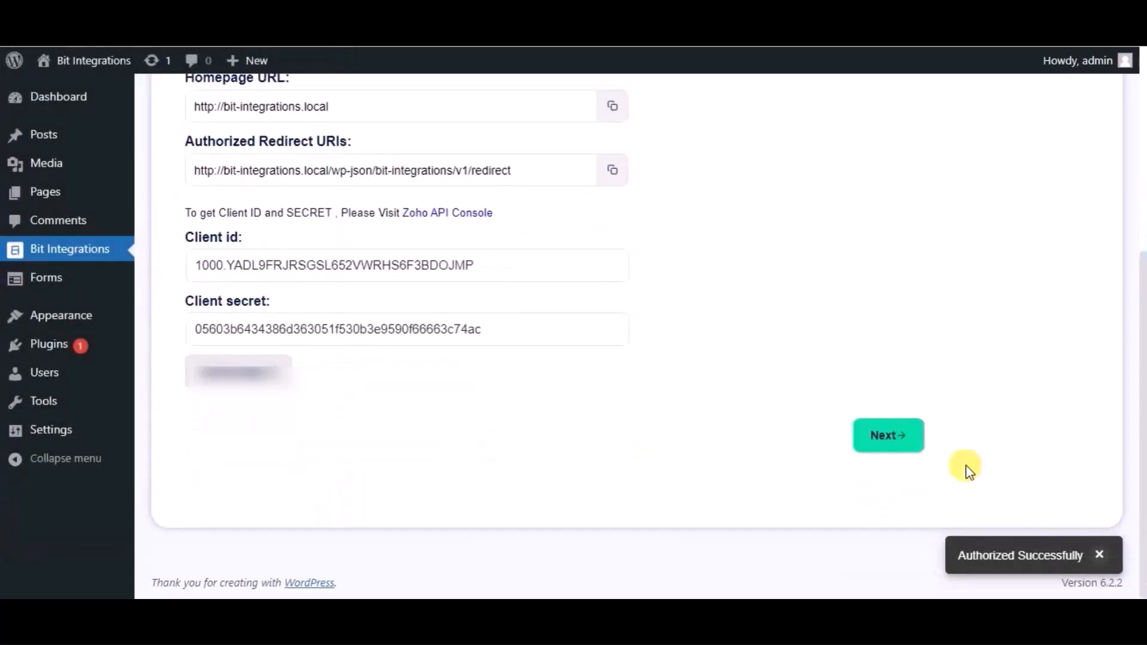
Step: Choose the Leads module and map the Name form field in the first row
click(901, 442)
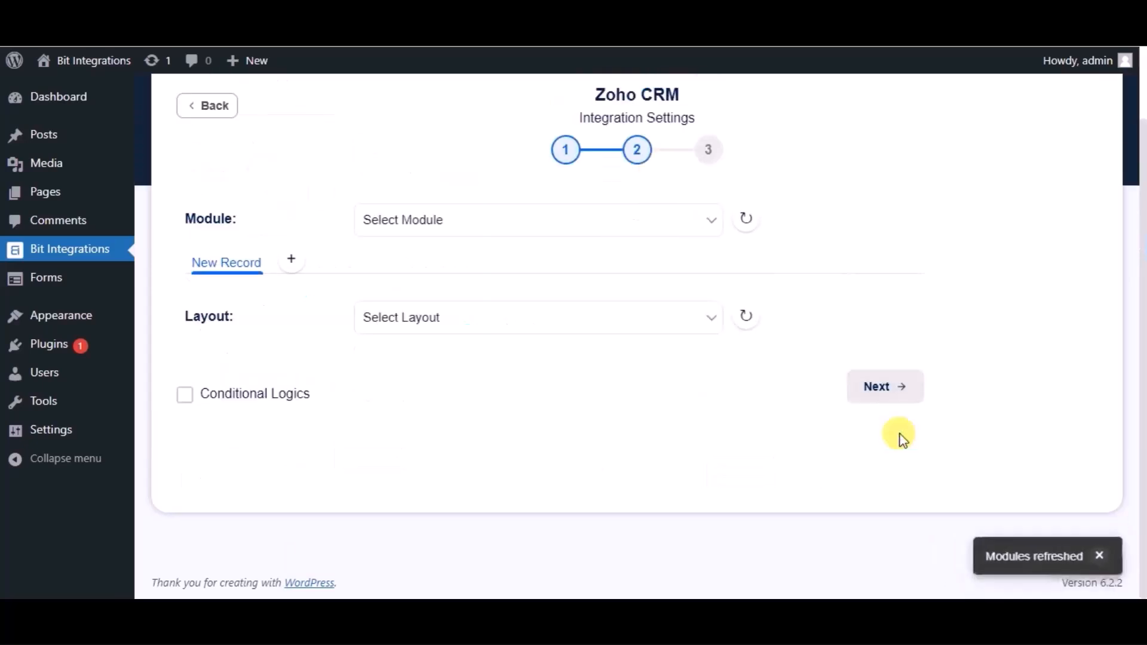
click(566, 236)
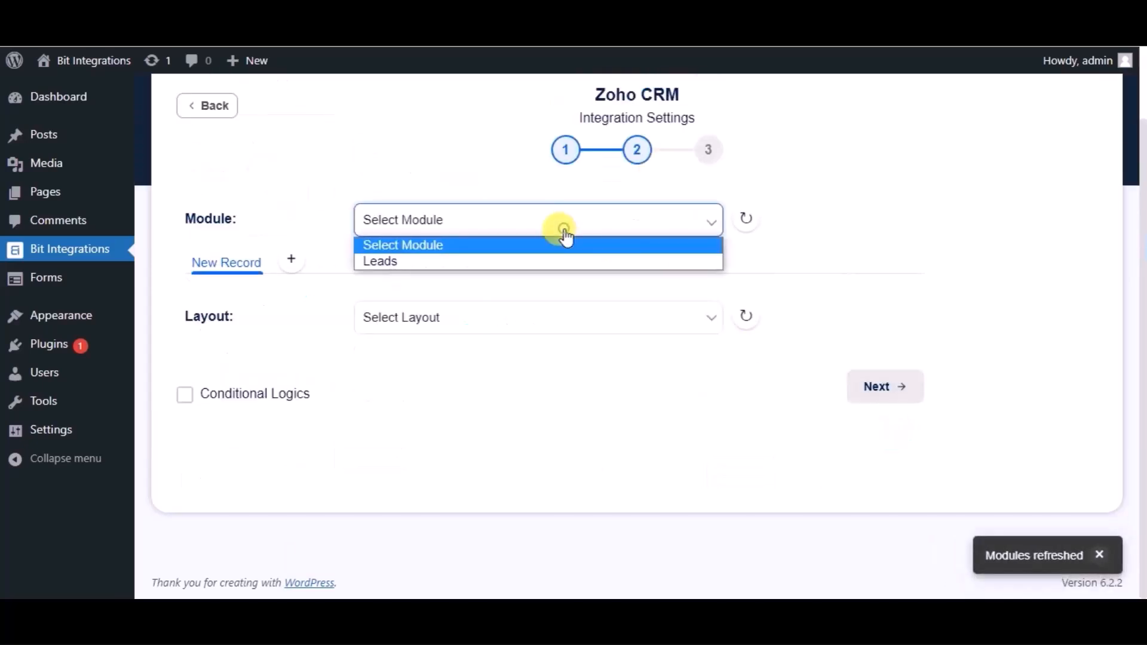
click(463, 262)
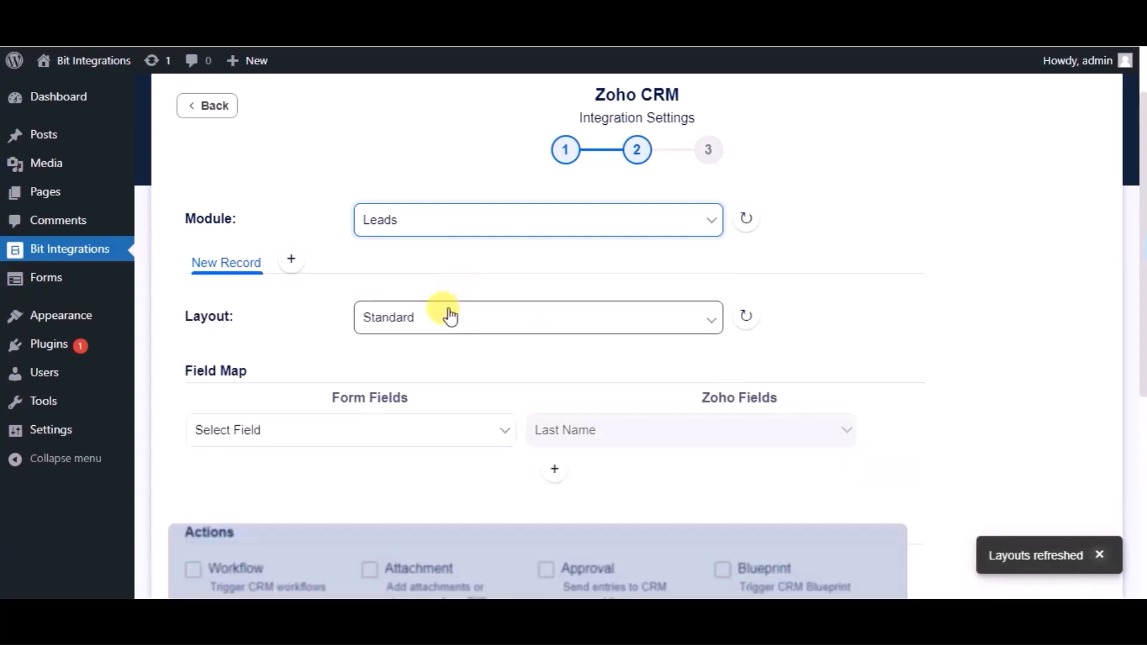
scroll(450, 316, down, 2)
click(409, 330)
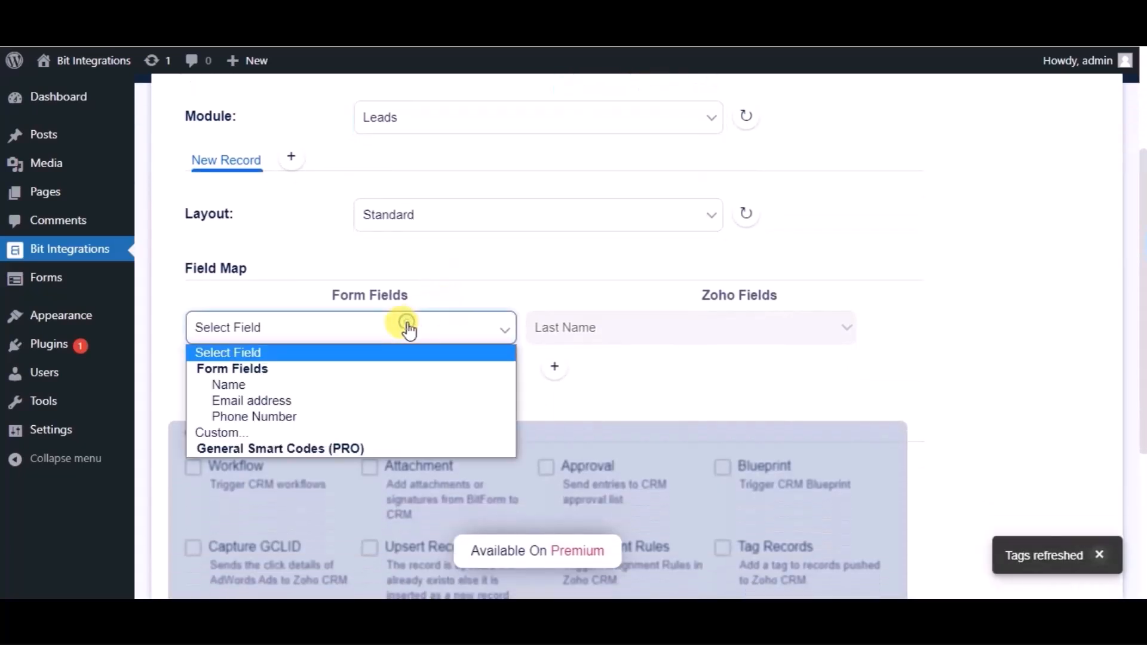
click(267, 380)
Step: Add a mapping row pairing Email address with Zoho's Email field
click(545, 373)
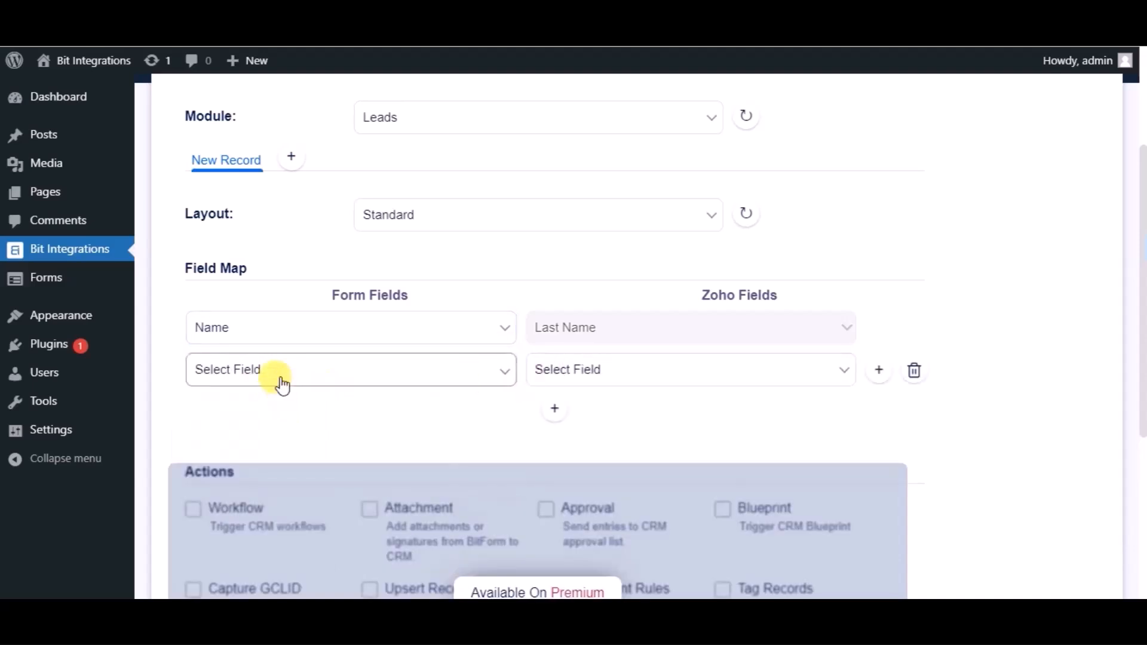
click(283, 382)
click(253, 441)
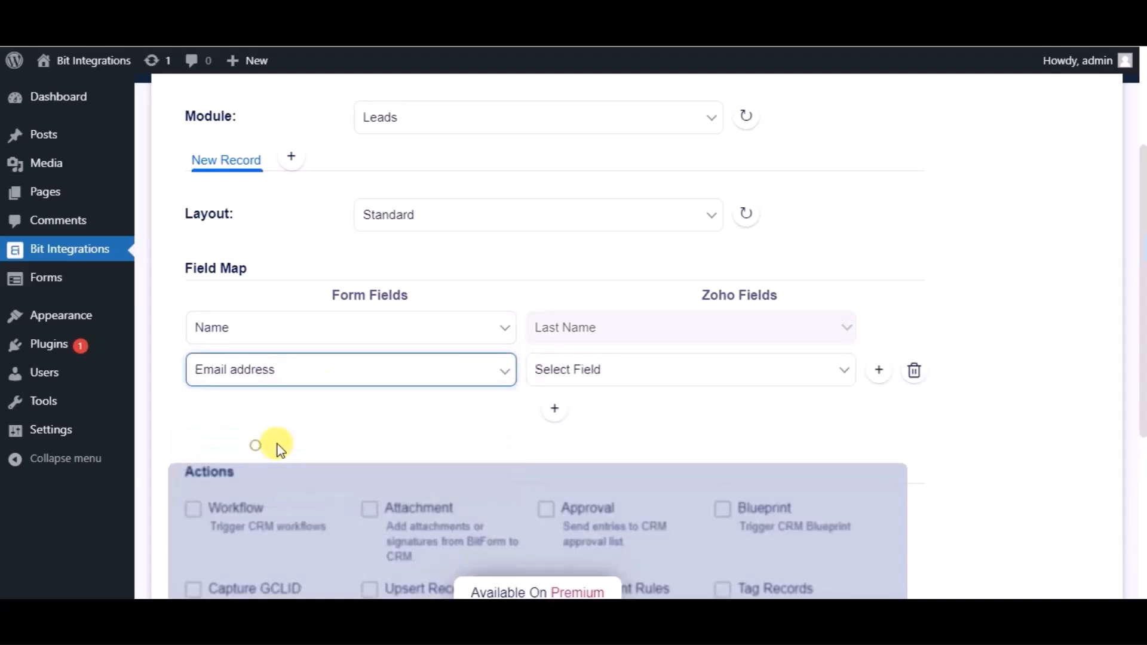
click(591, 370)
click(567, 412)
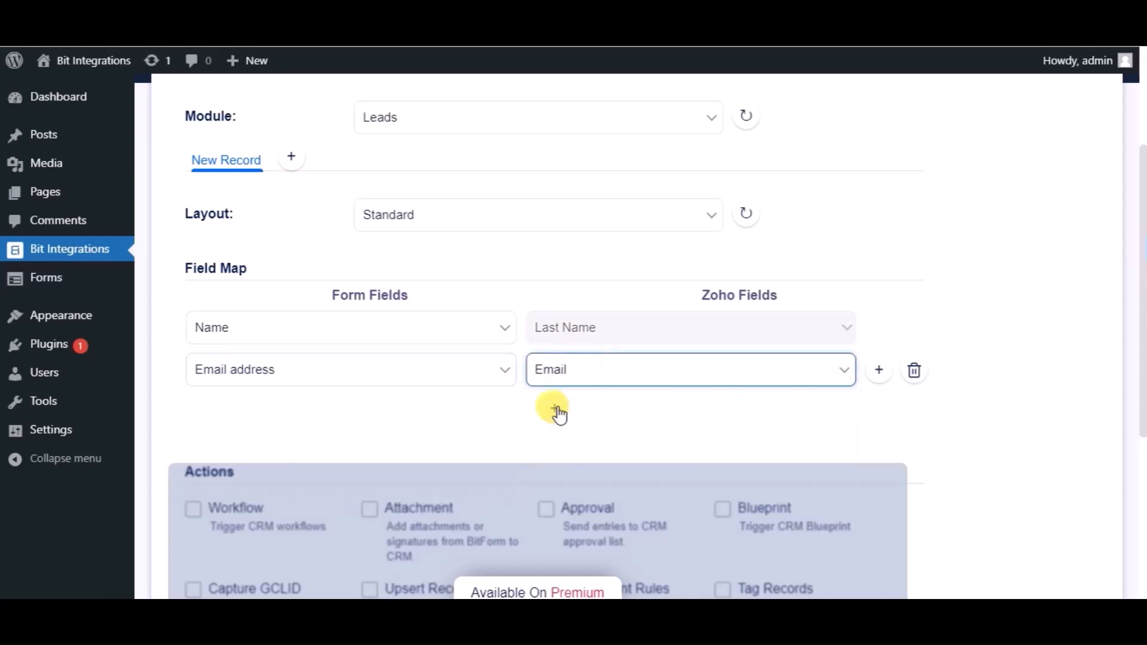
Step: Add a third mapping row pairing Phone Number with Zoho's Phone field
click(556, 410)
click(358, 418)
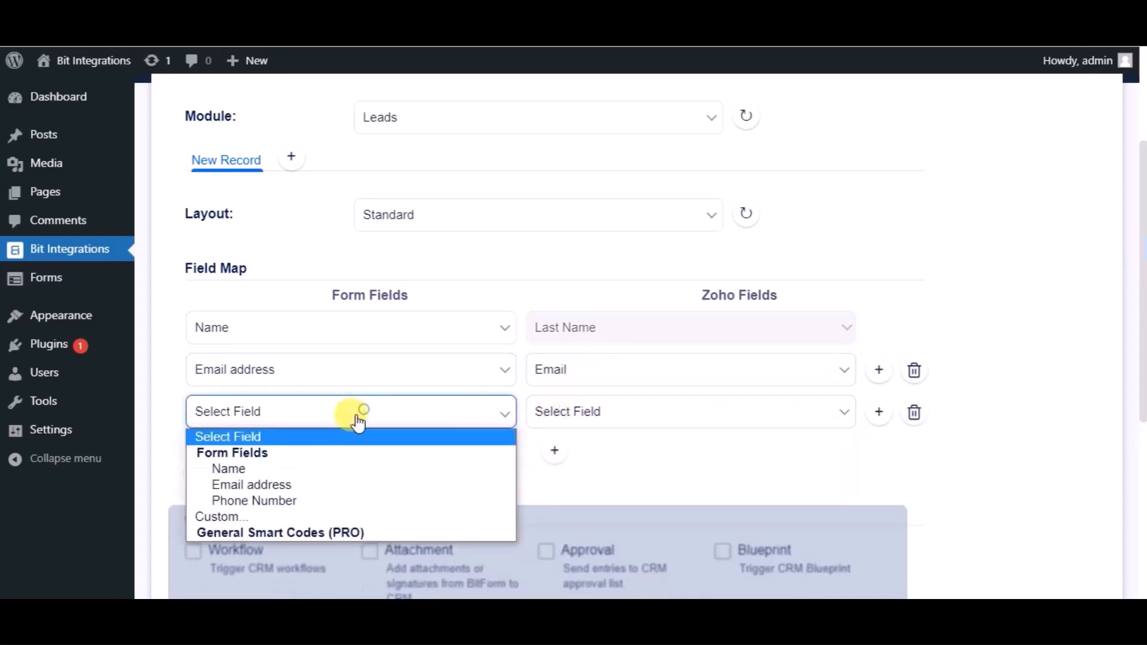
click(267, 500)
click(542, 418)
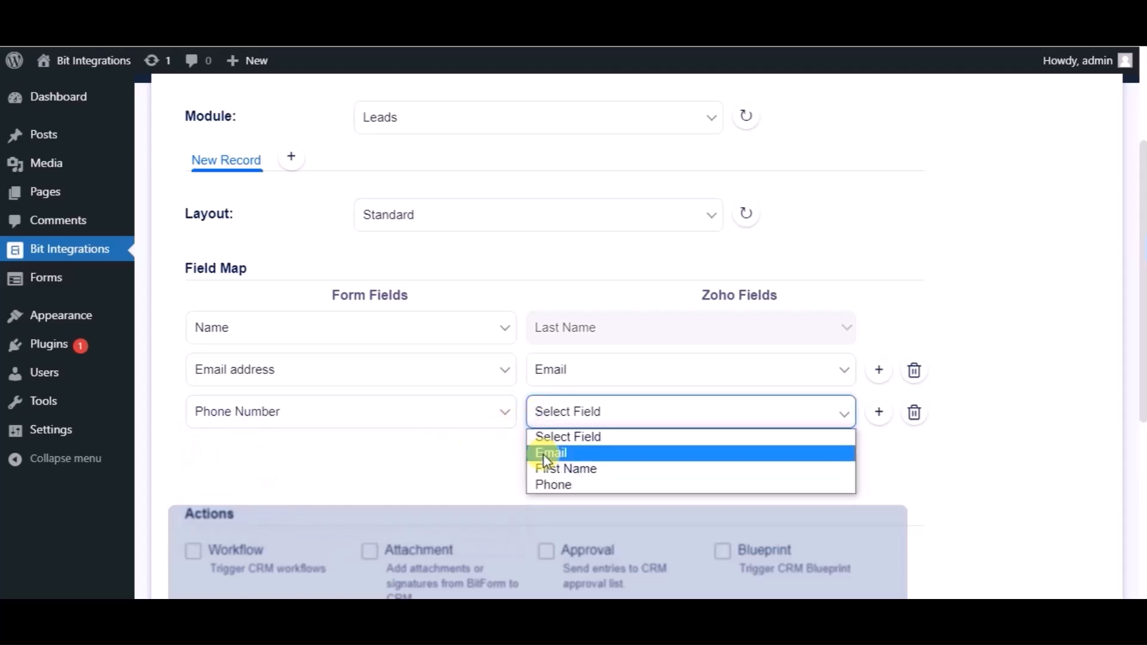
click(544, 484)
scroll(494, 466, down, 1)
scroll(493, 464, down, 3)
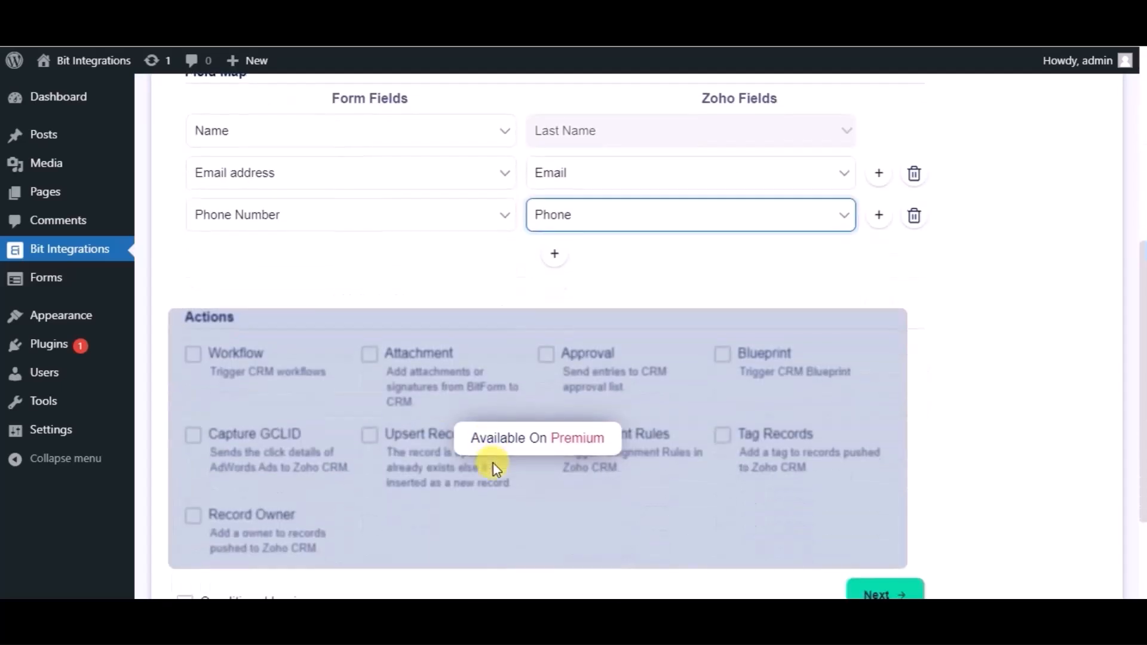
scroll(304, 403, down, 1)
scroll(304, 404, down, 2)
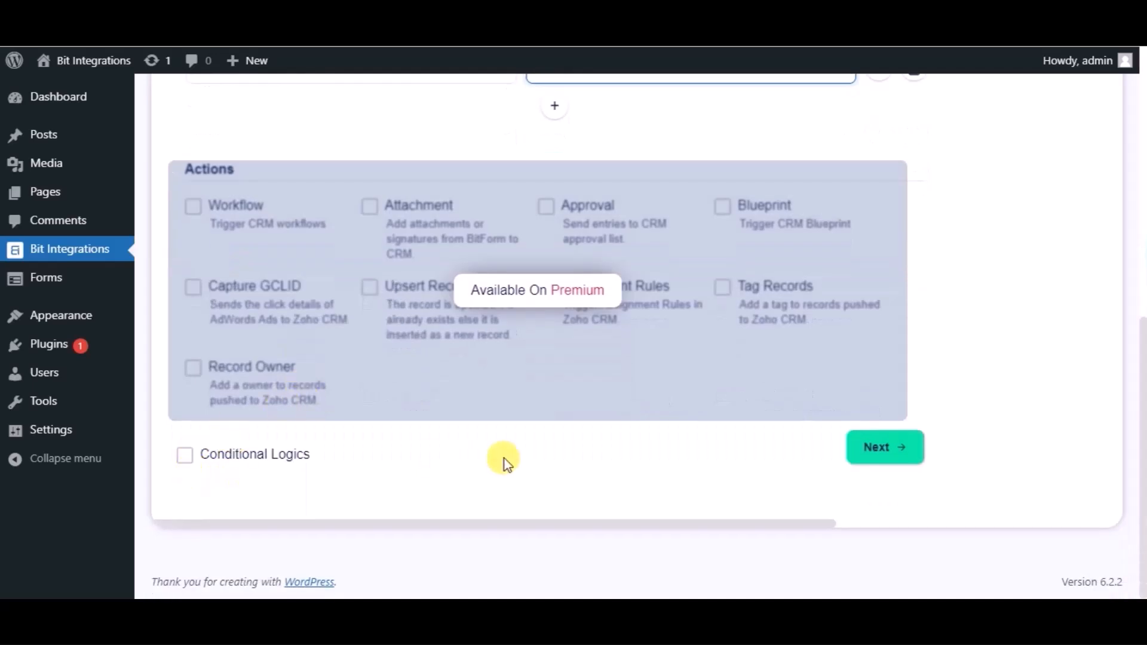
Step: Advance to step 3 and Finish & Save the Zoho CRM integration
click(877, 451)
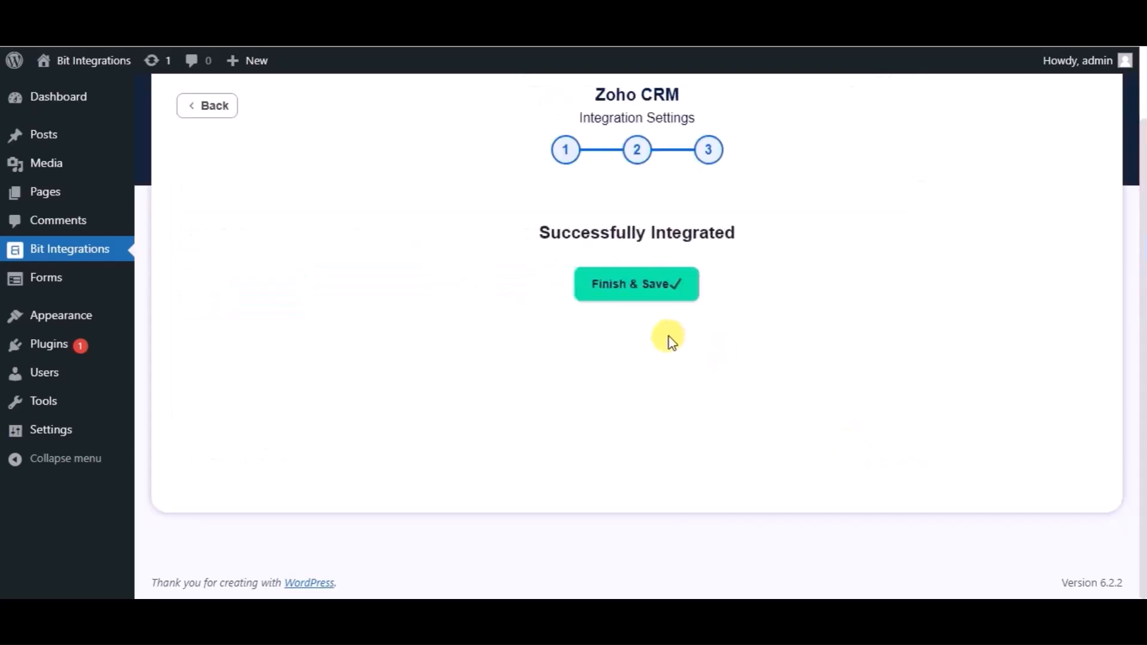
click(615, 285)
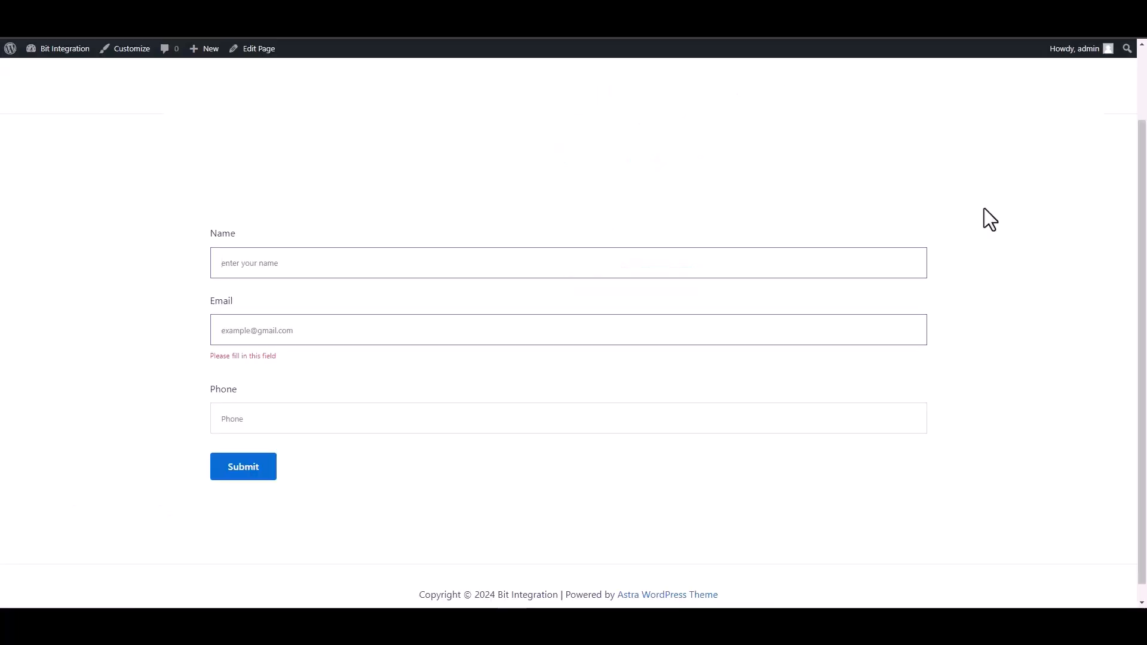
text(Bit Integrations)
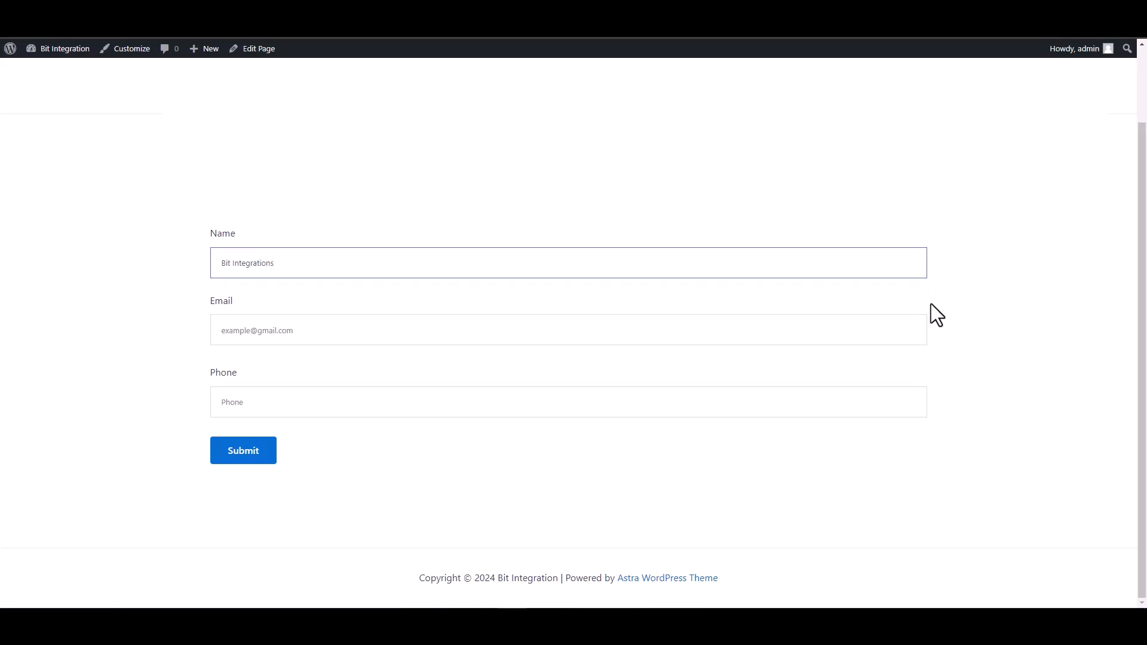
Step: Submit the form with name 'Bit Integrations', a support e-mail and phone 444555666
key(Tab)
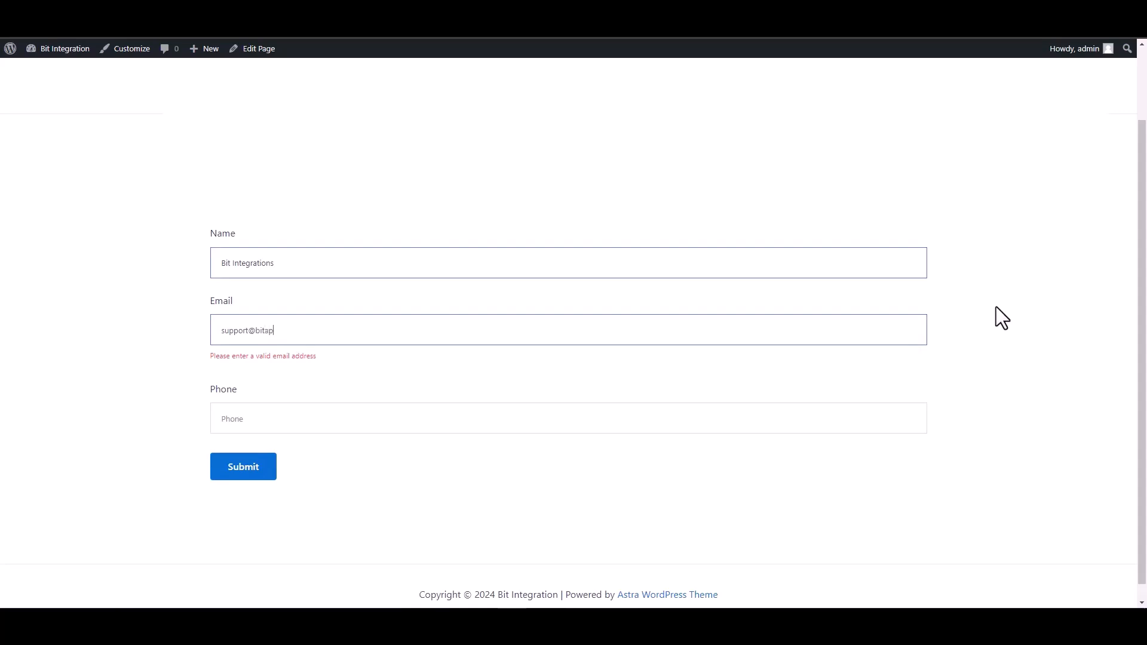
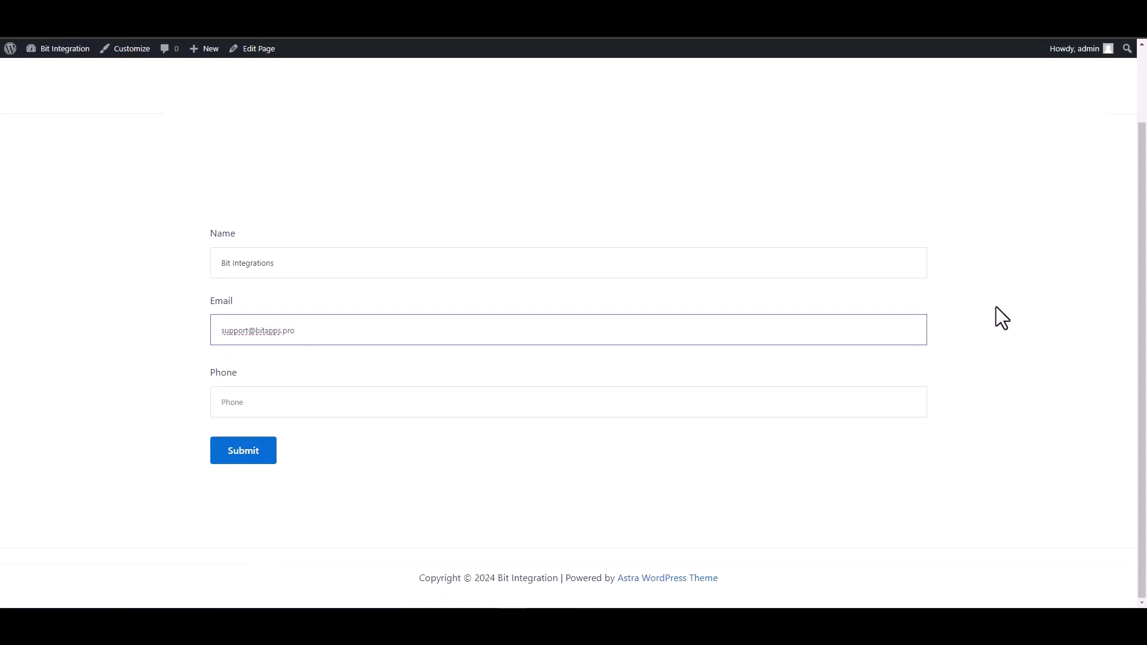
click(865, 397)
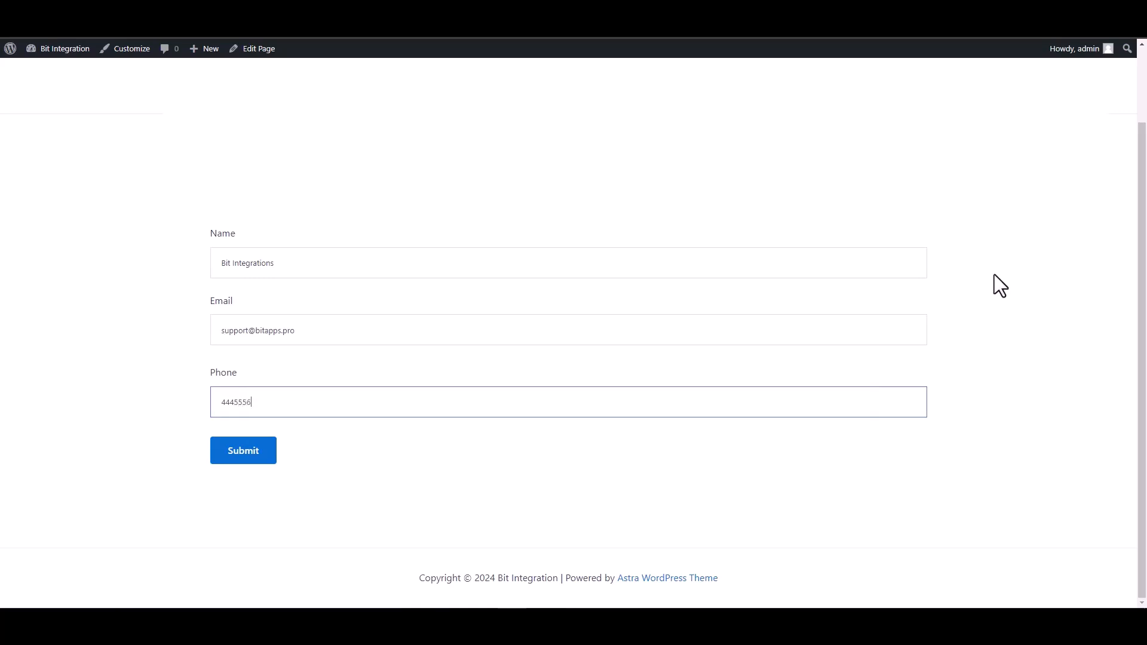
click(247, 459)
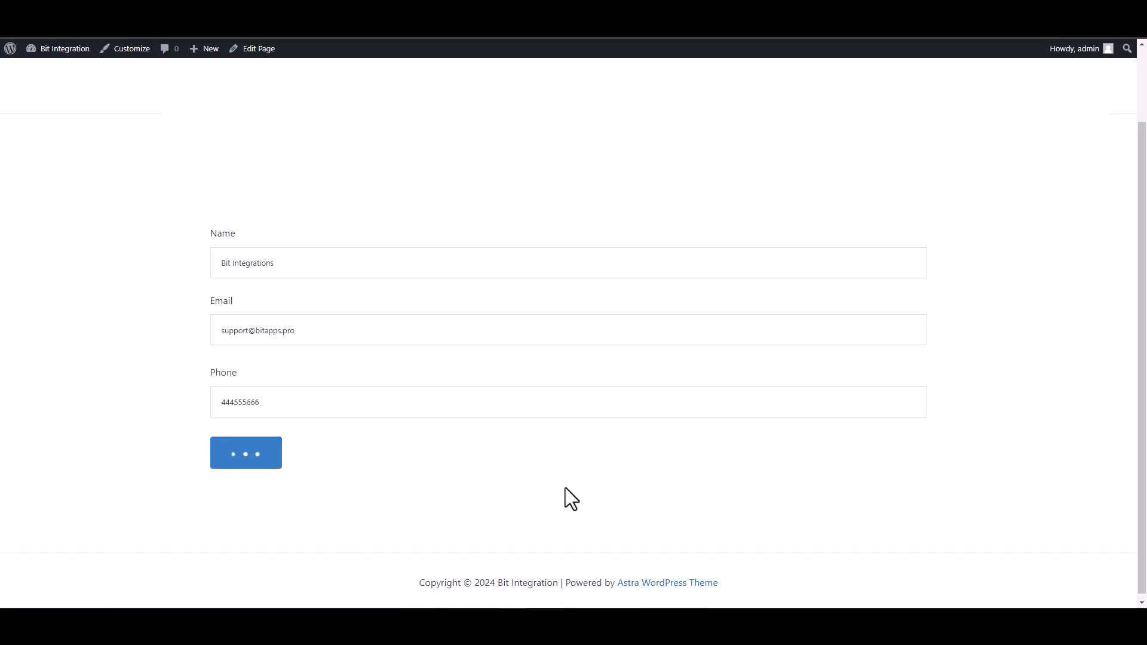
Step: Highlight the contact form's success confirmation message, then clear the selection
drag(353, 503, 192, 496)
click(142, 503)
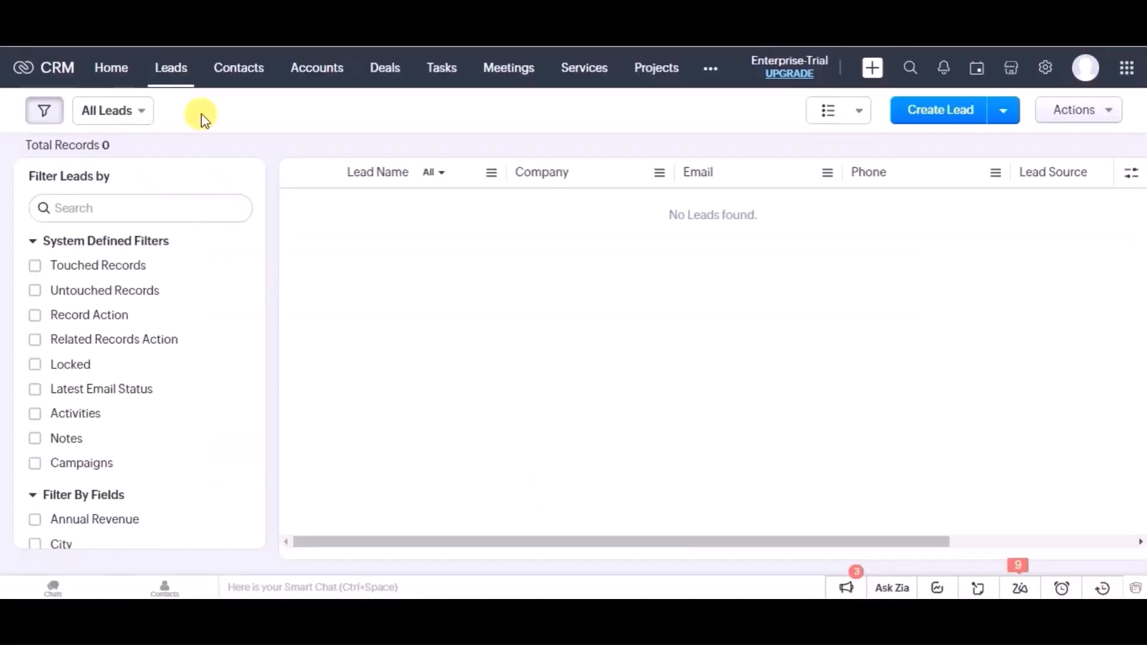